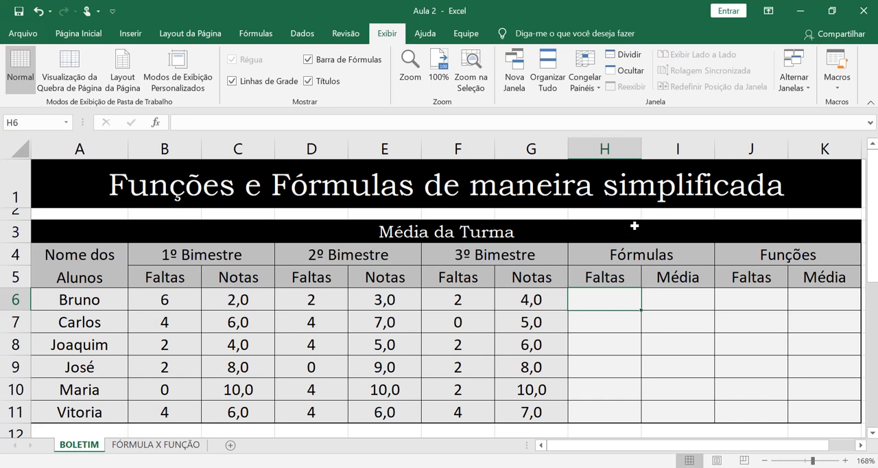
Step: Look over the BOLETIM grade table and the operators and functions listed on the FÓRMULA X FUNÇÃO sheet
drag(633, 228, 606, 405)
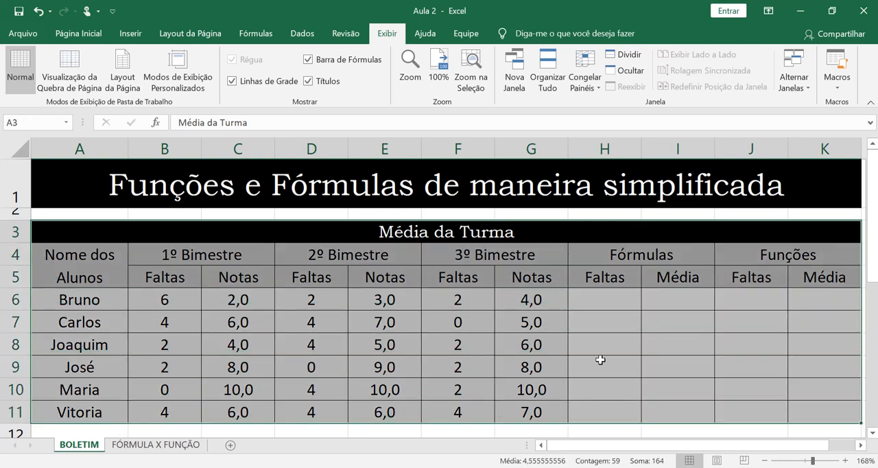
click(43, 269)
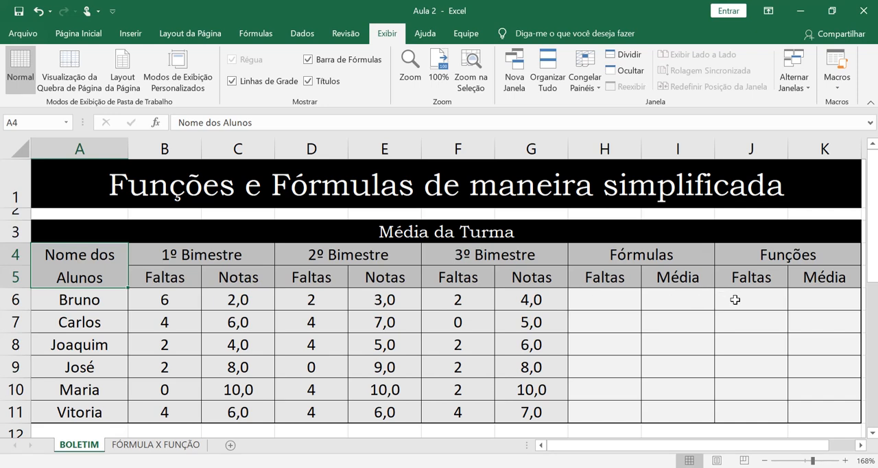
click(182, 446)
click(104, 350)
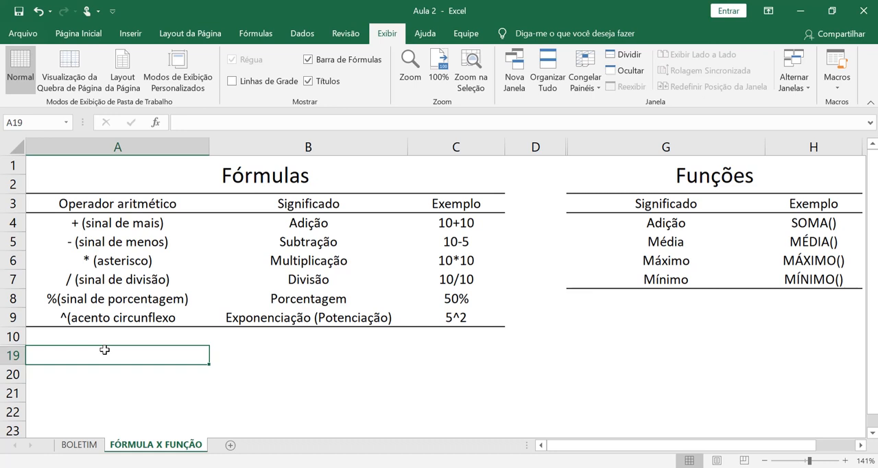
drag(129, 206, 158, 308)
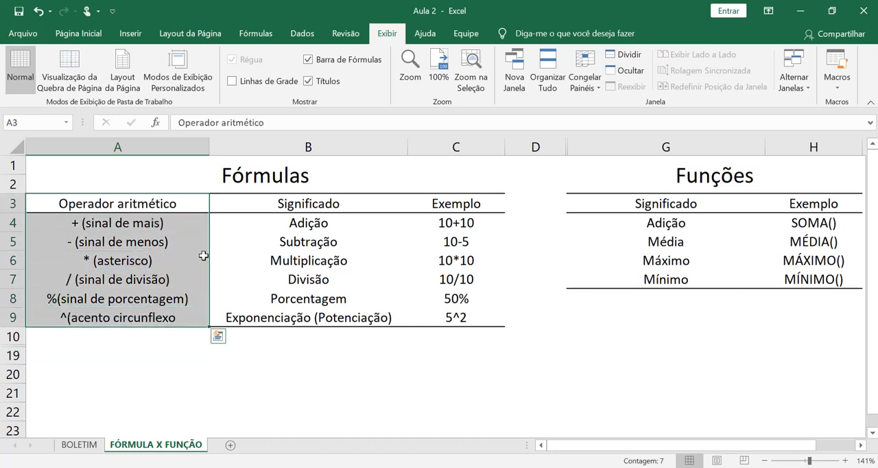
click(255, 206)
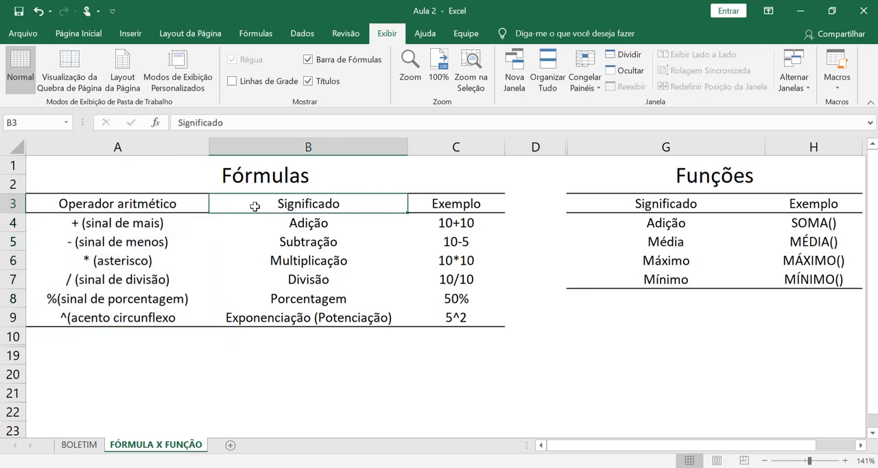
click(255, 222)
click(302, 242)
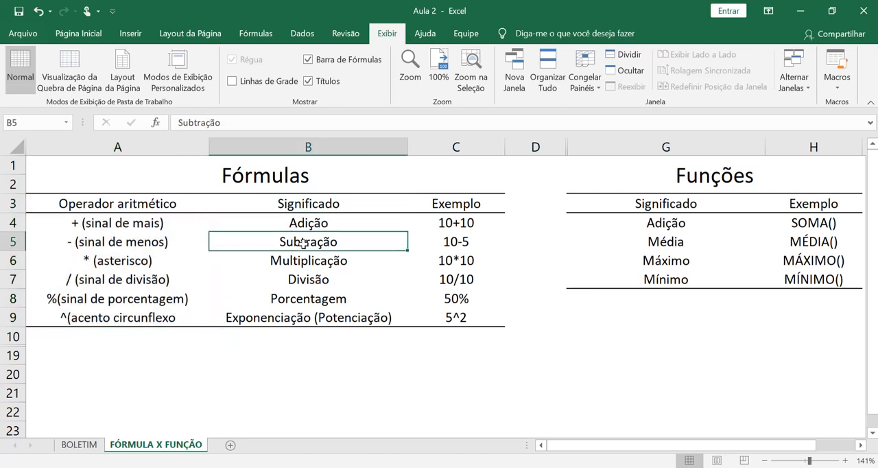
click(311, 261)
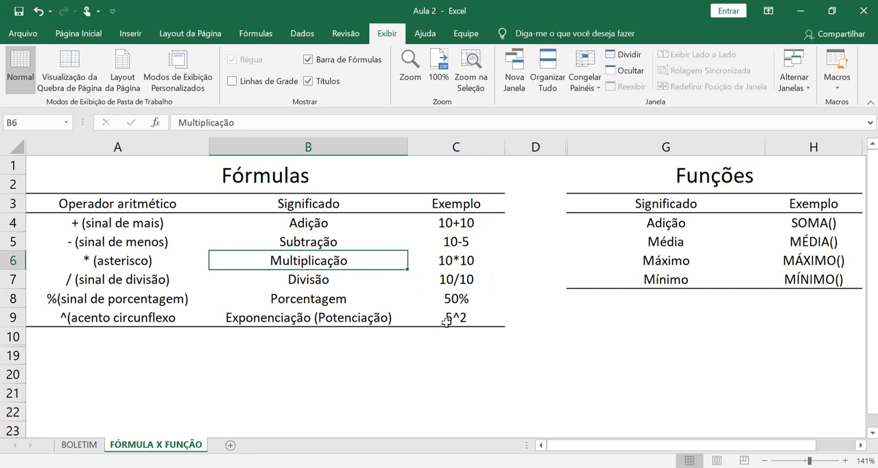
click(672, 344)
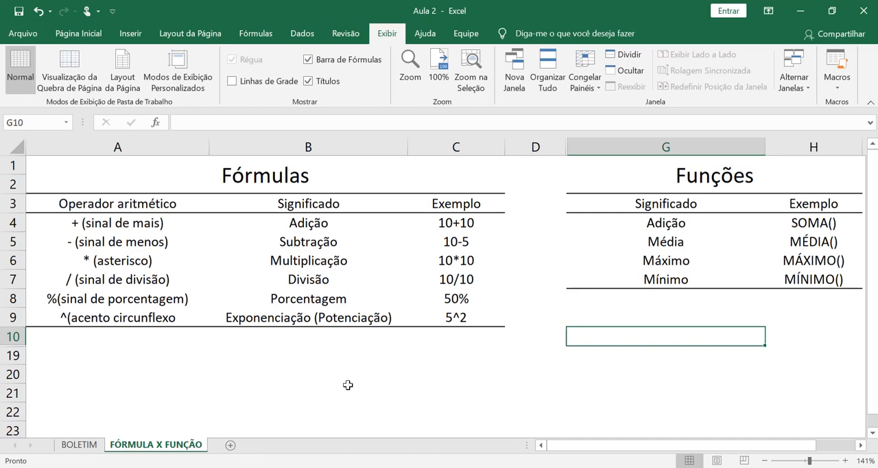
Step: Go back to the BOLETIM sheet and enter 6+2+2 without an equals sign in cell H6
click(80, 444)
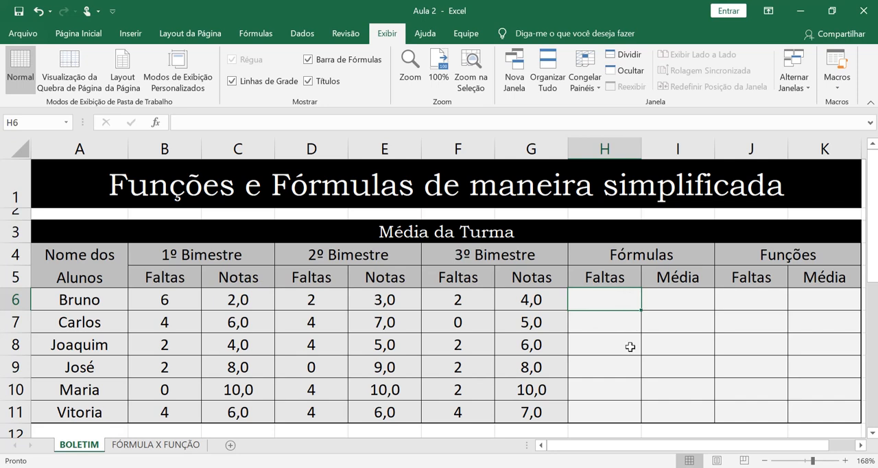
text(6)
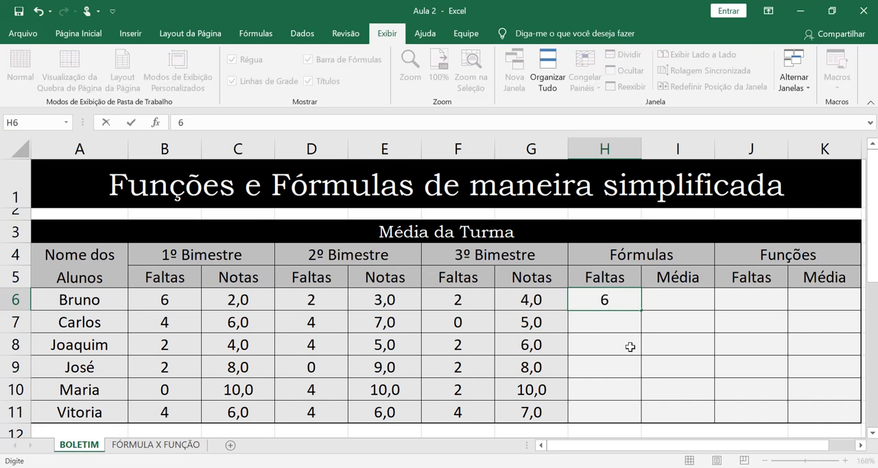
text(+2+2)
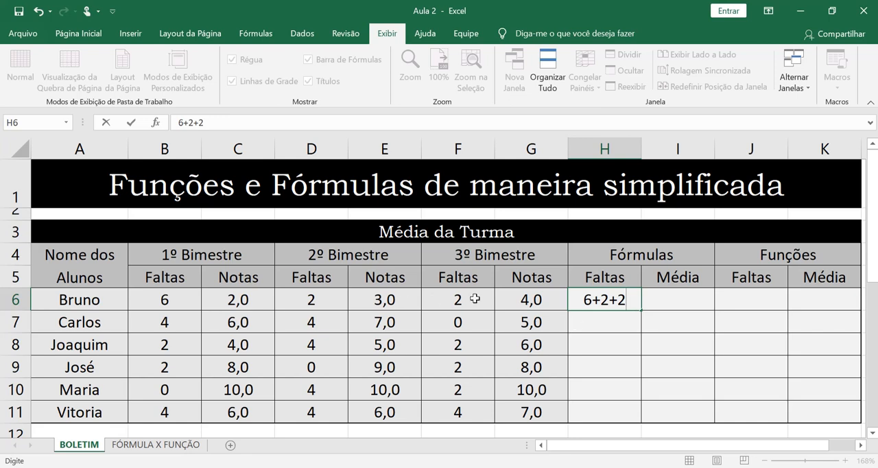
key(Return)
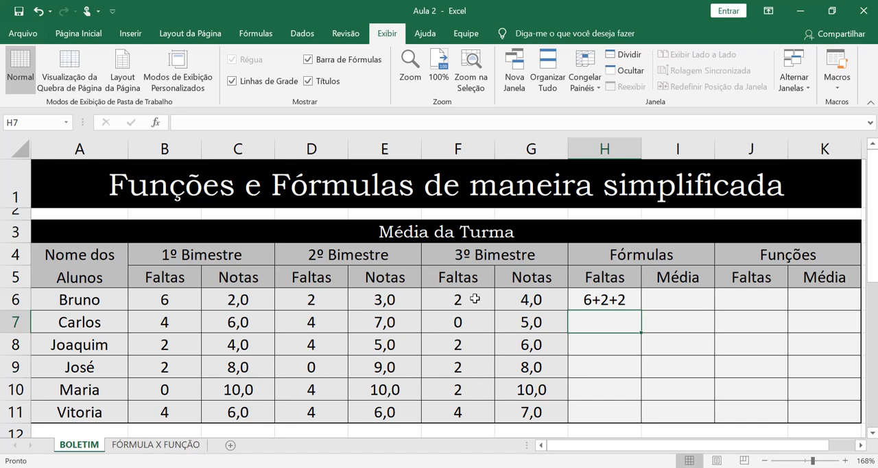
Step: Turn the absences entry in H6 into the formula =6+2+2 by adding the missing equals sign
double_click(583, 300)
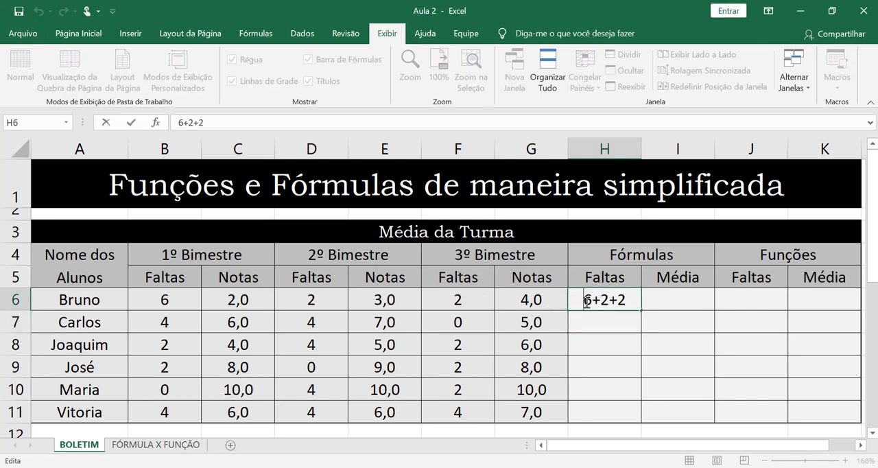
text(=)
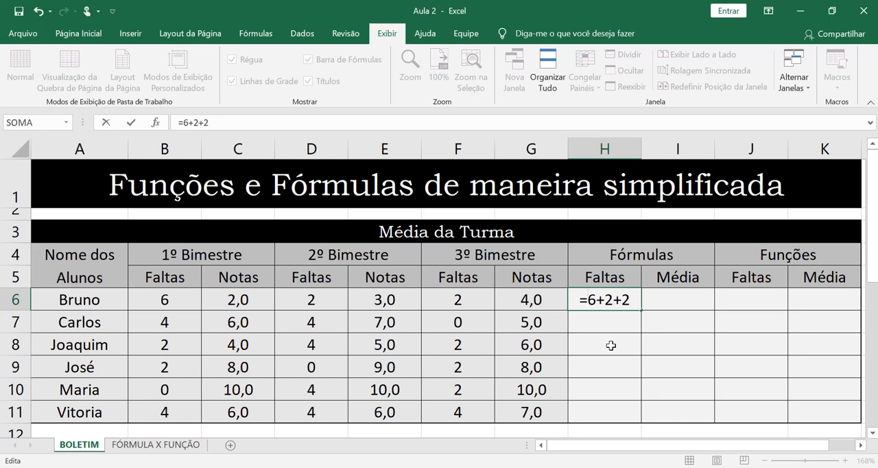
key(Return)
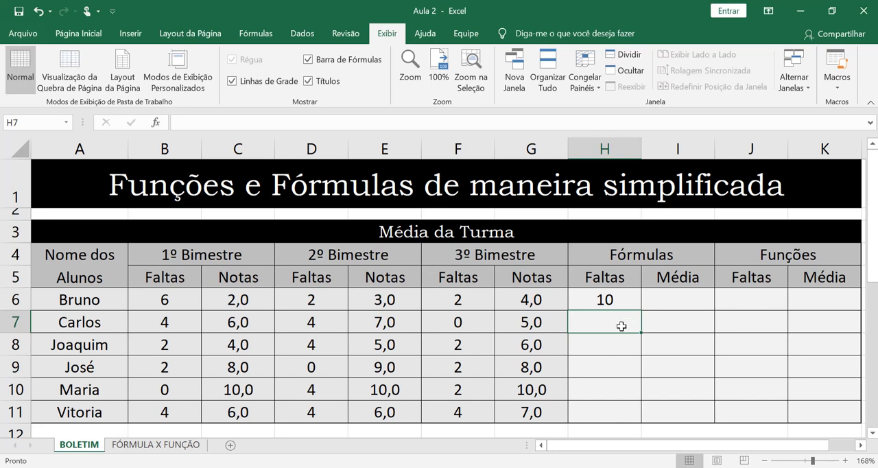
double_click(626, 302)
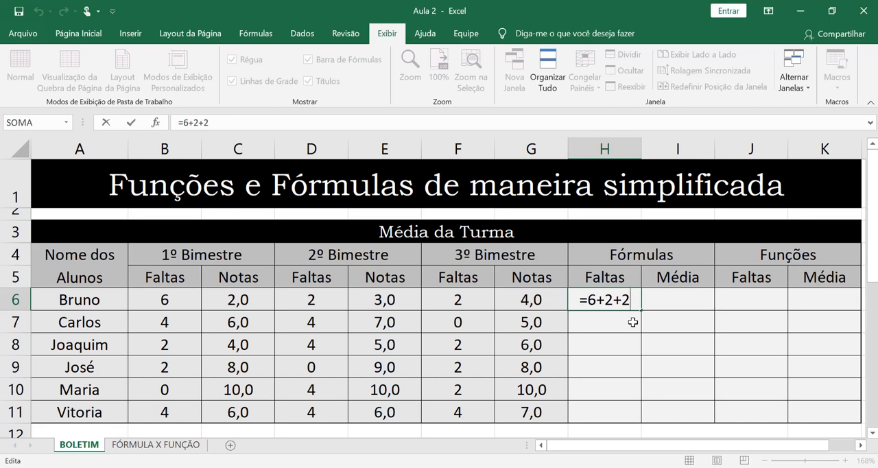
key(ctrl+Return)
key(Return)
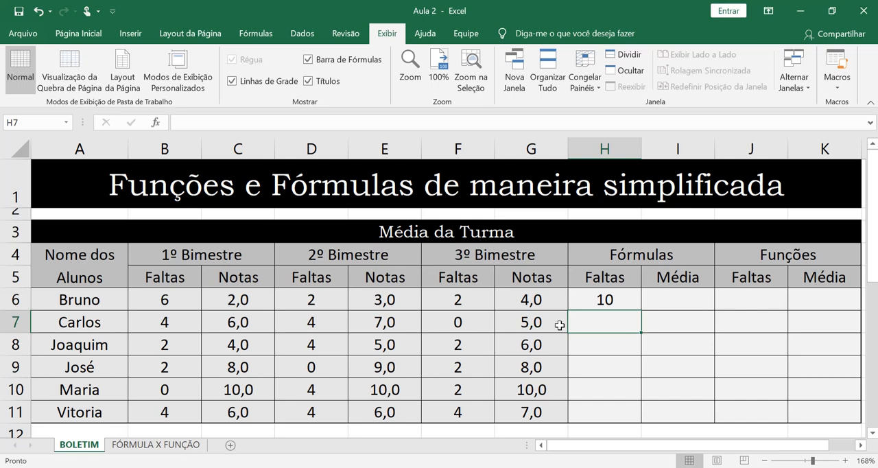
Step: Enter the formula =B7+D7+F7 in cell H7 to total the second student's absences from the three bimesters
click(185, 326)
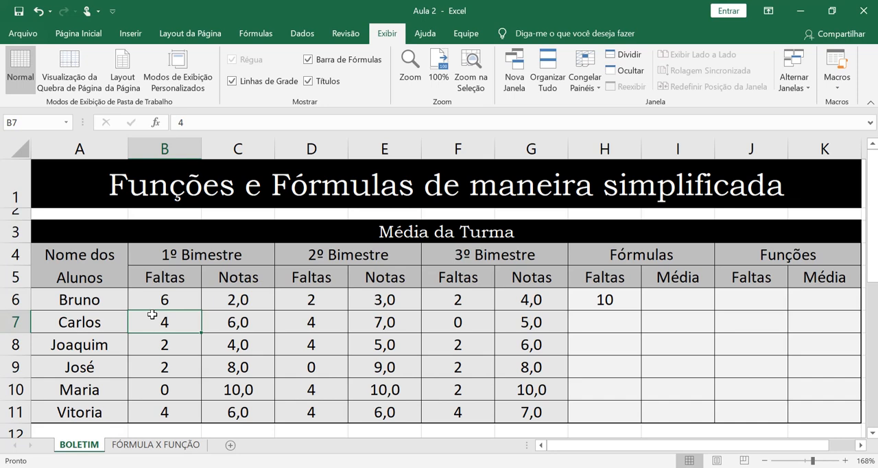
click(621, 319)
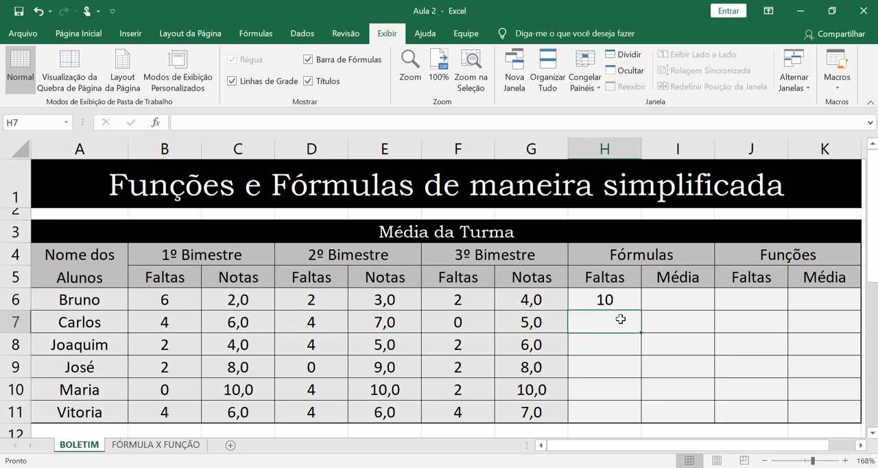
text(=)
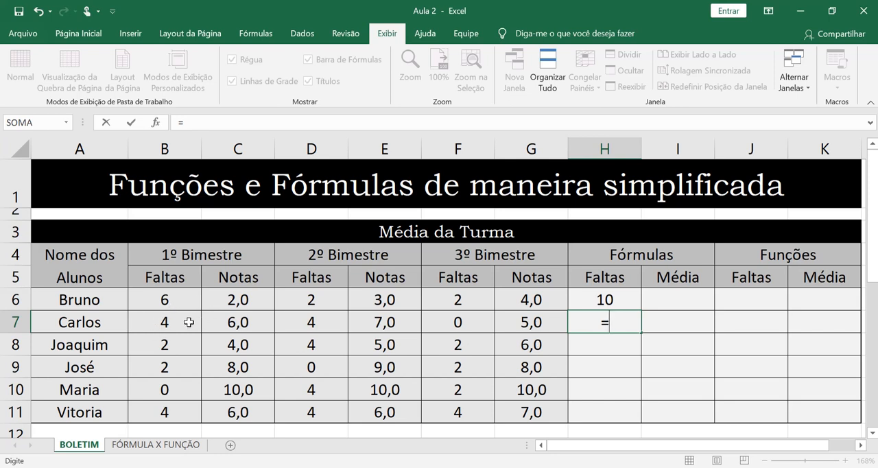
text(b7)
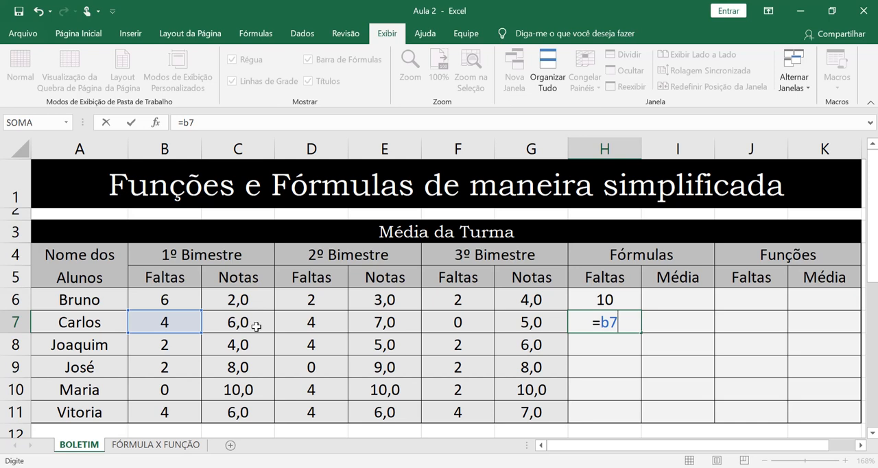
text(+)
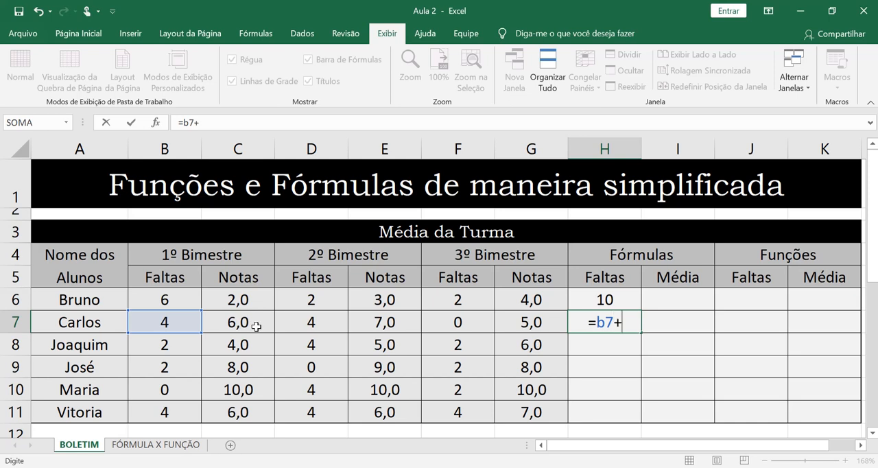
click(295, 325)
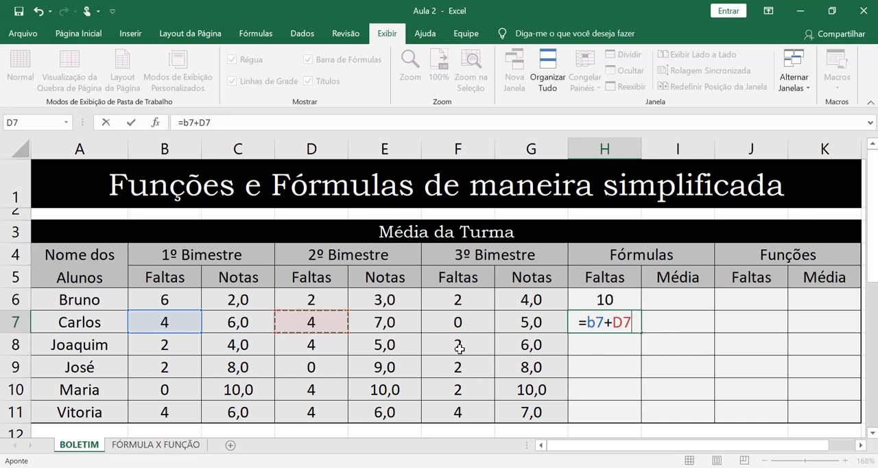
text(+)
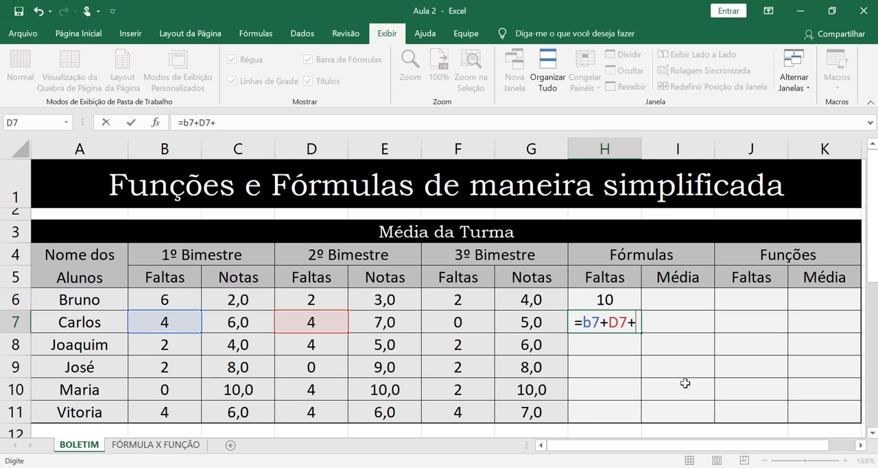
key(Left)
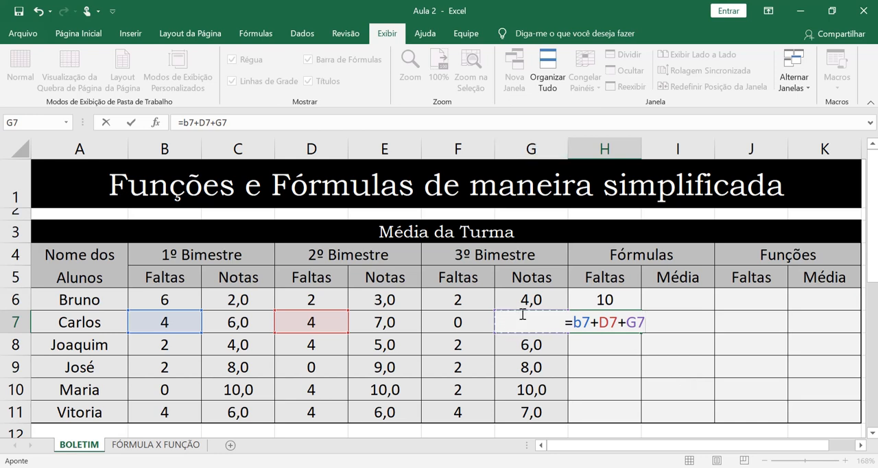
key(Left)
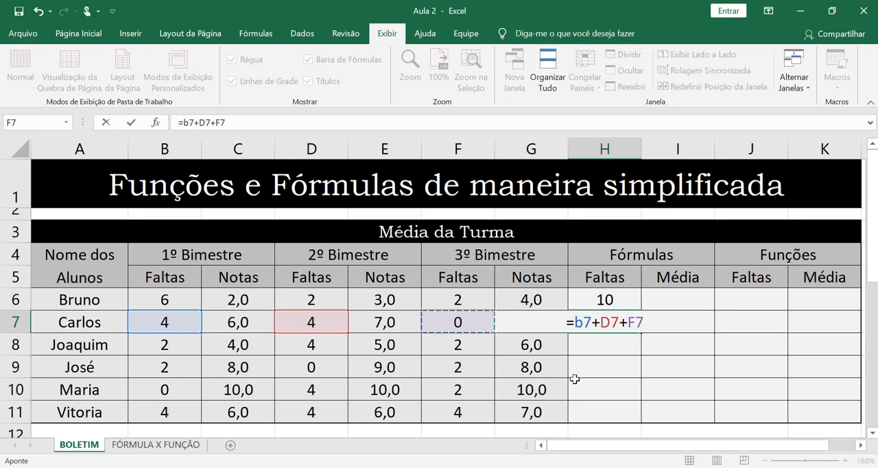
key(Up)
key(Left)
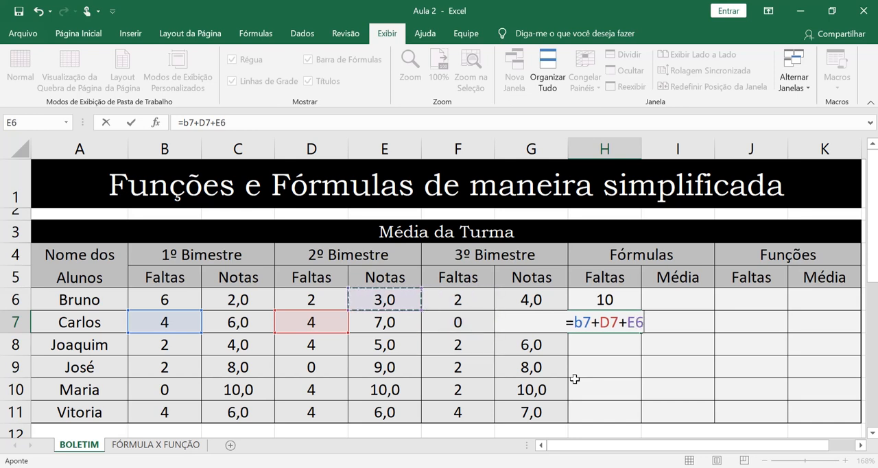
key(Down)
key(Right)
key(Right)
key(Up)
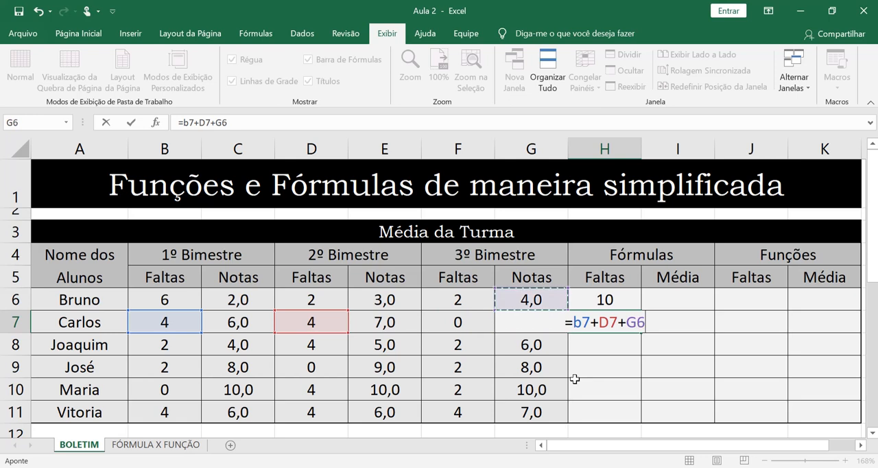
key(Down)
key(Left)
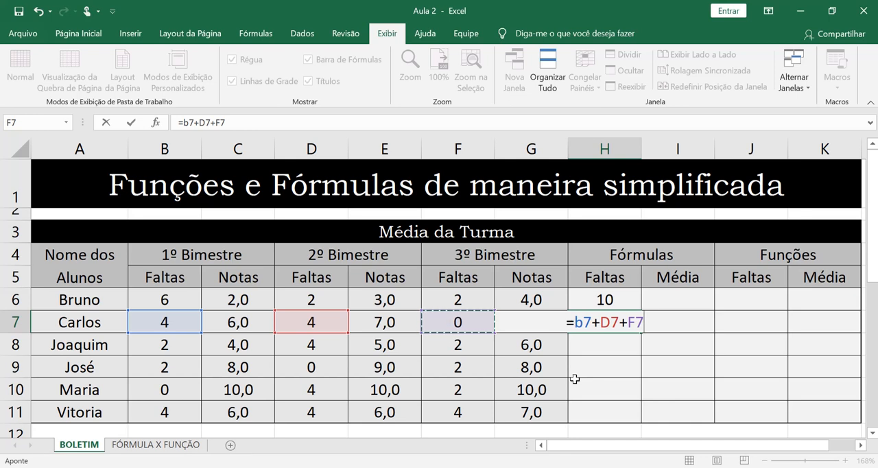
key(Return)
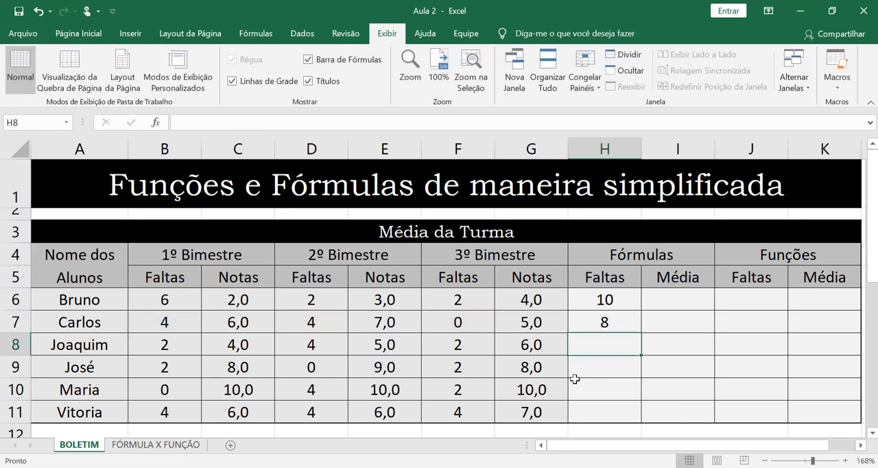
Step: Set the second student's third-bimester absences in F7 to 9 to test the cell-reference formula in H7
click(619, 321)
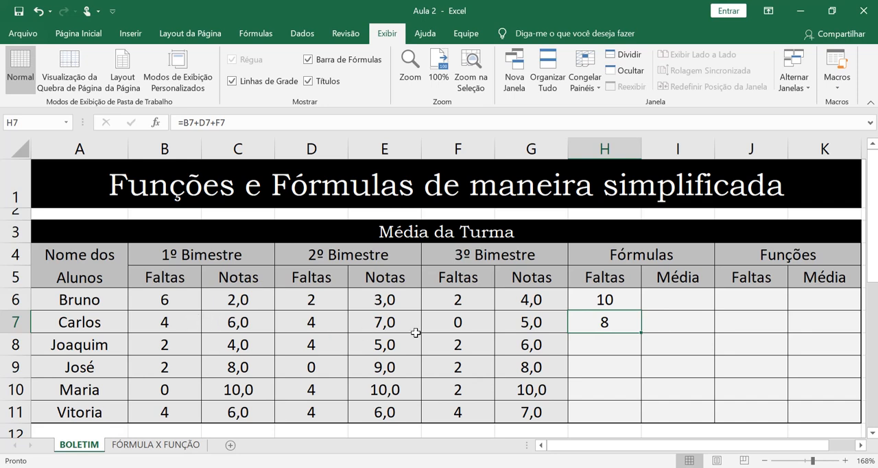
click(464, 327)
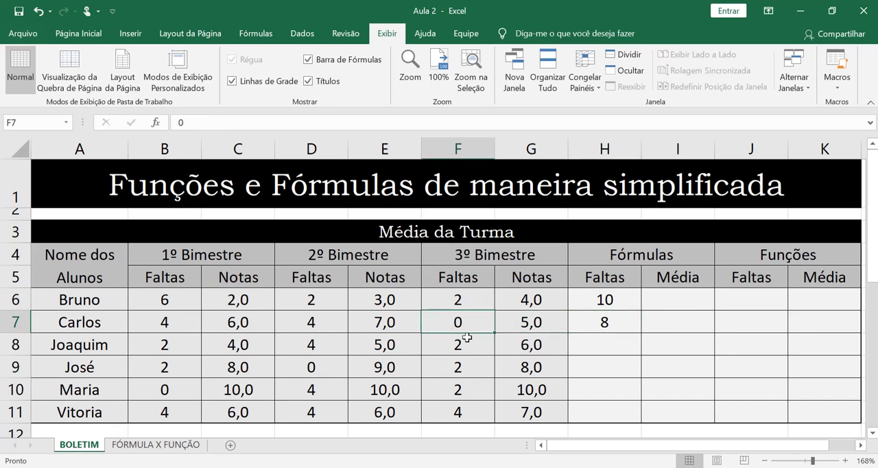
text(9)
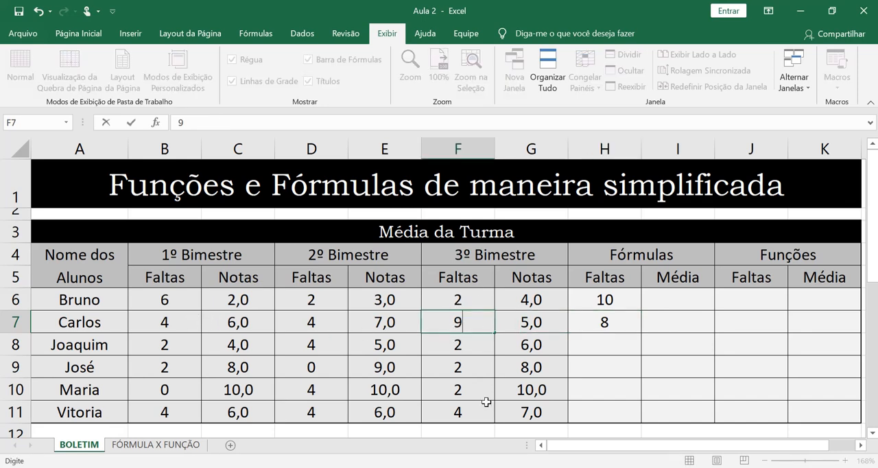
key(Return)
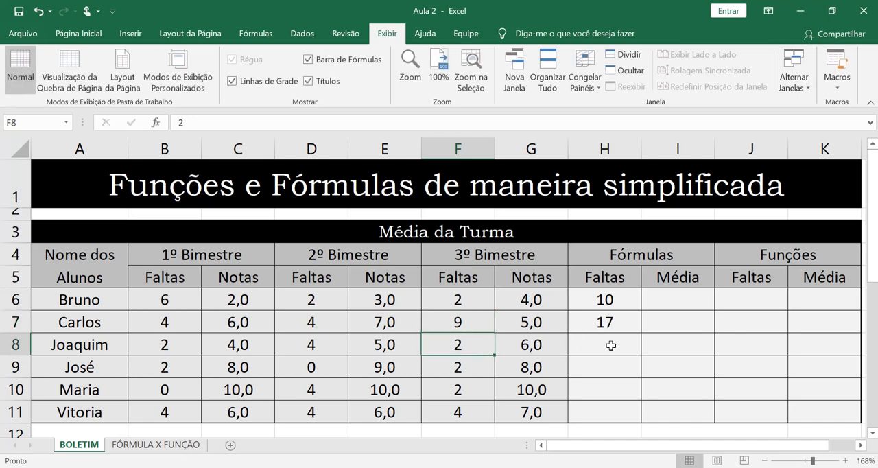
Step: Copy the absences formula from H7 down to H11 and check the cell references in H8 and H9
click(609, 321)
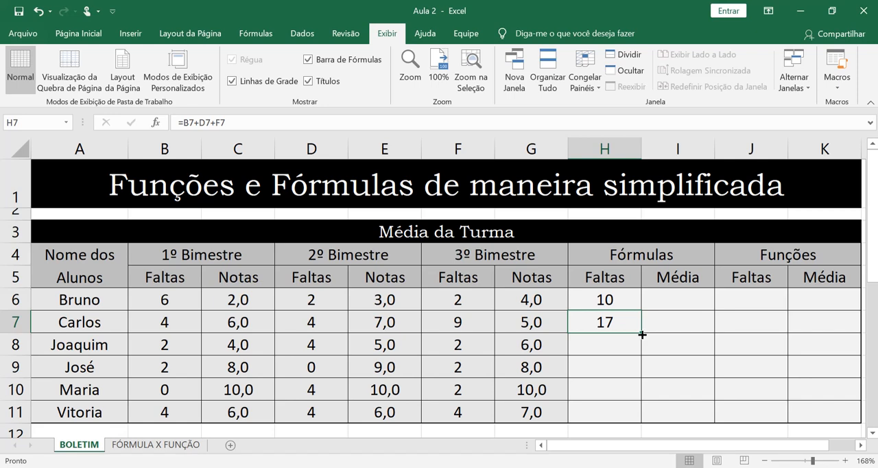
drag(643, 334, 638, 415)
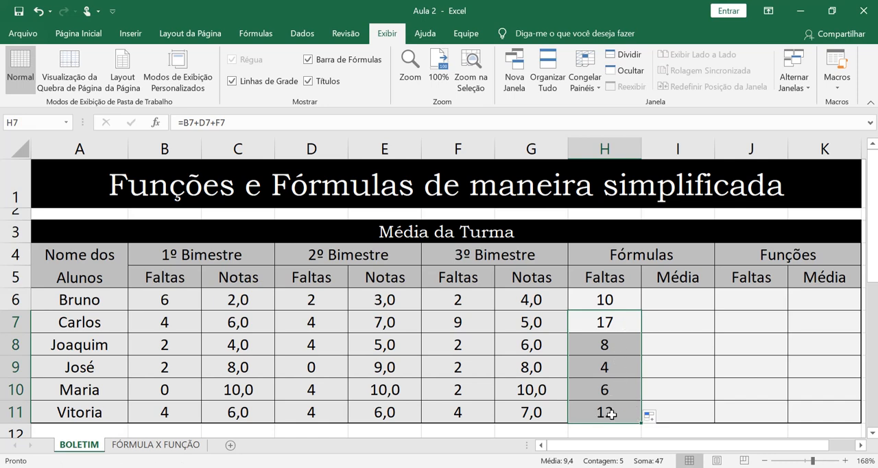
click(625, 339)
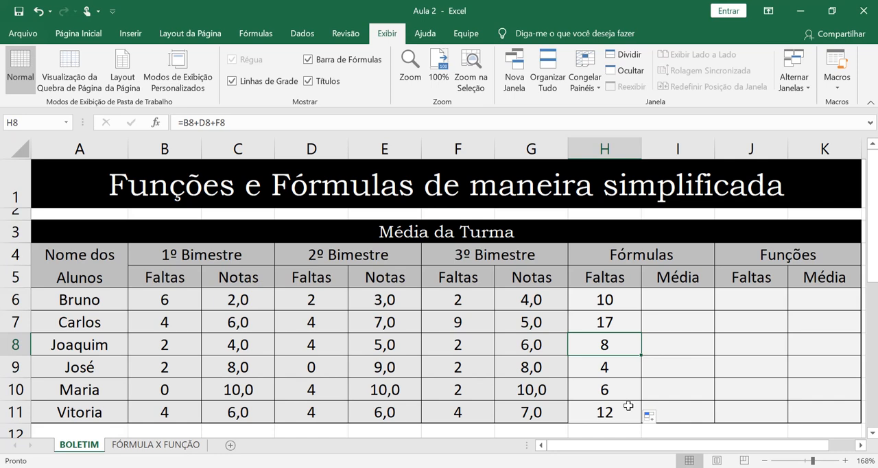
double_click(618, 348)
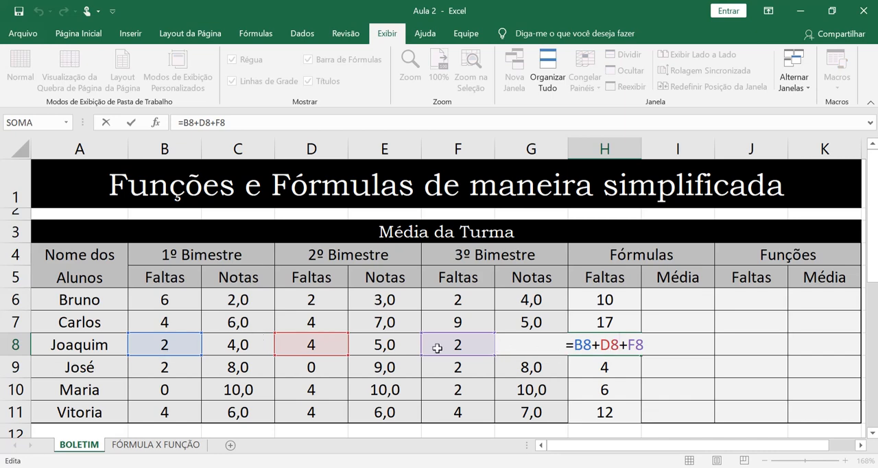
key(Return)
double_click(584, 367)
key(Return)
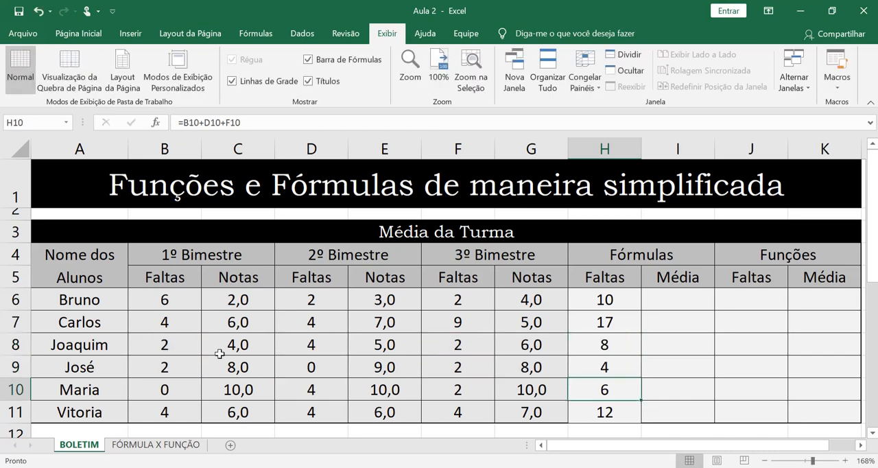
Step: Enter the formula =C6+E6+G6/3 in cell I6 for the first student's average grade
click(677, 299)
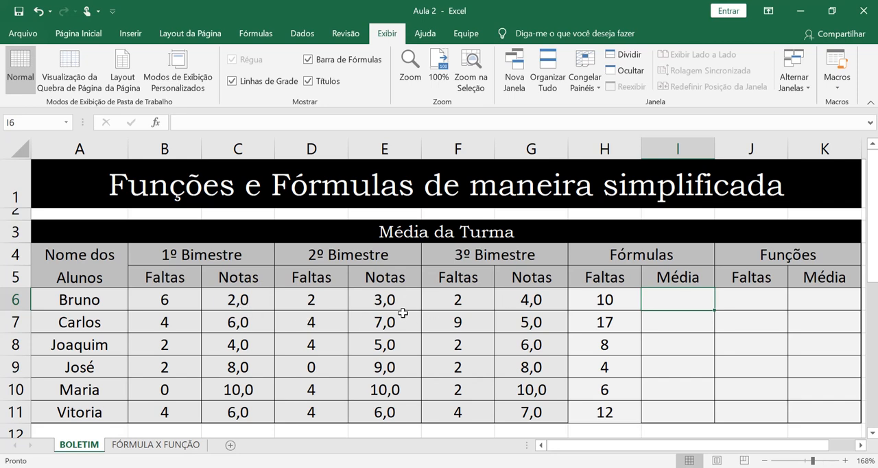
text(=)
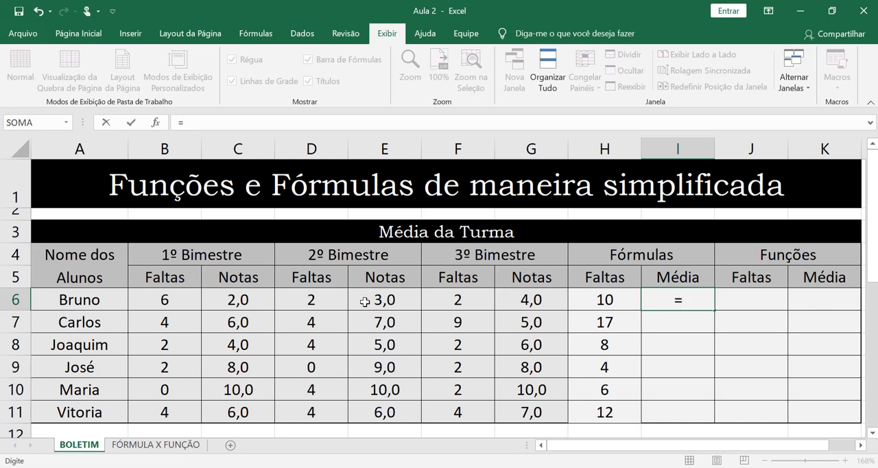
click(255, 297)
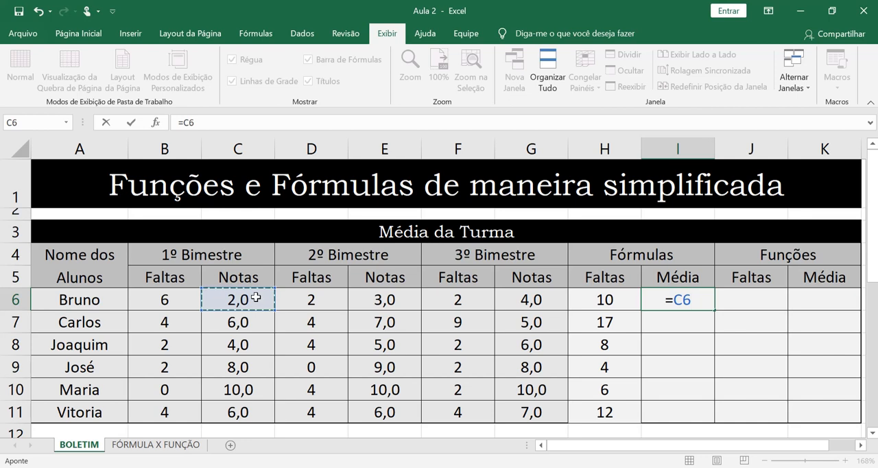
text(+)
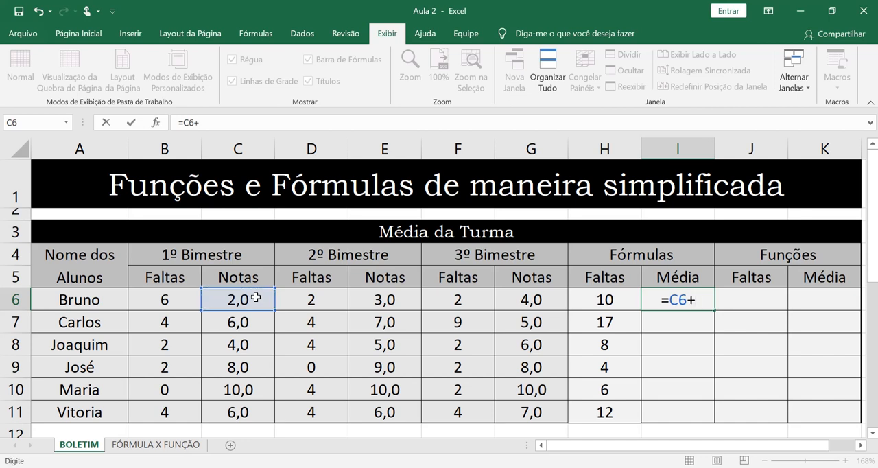
click(414, 299)
text(+)
click(513, 298)
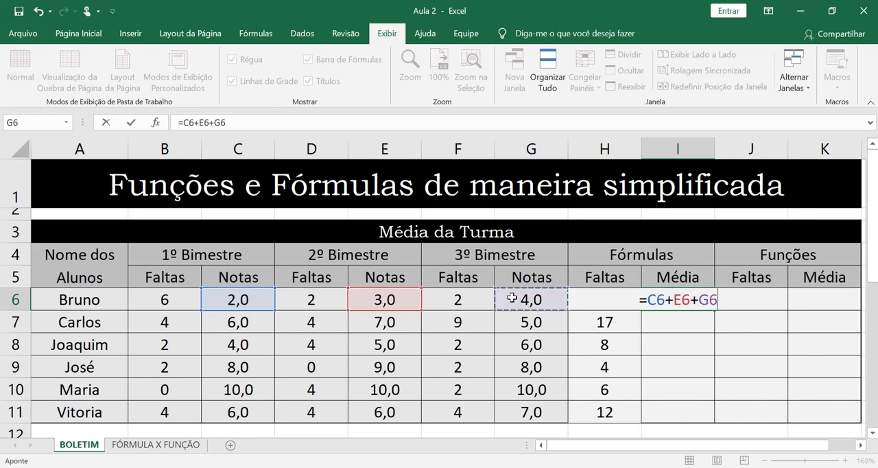
text(/)
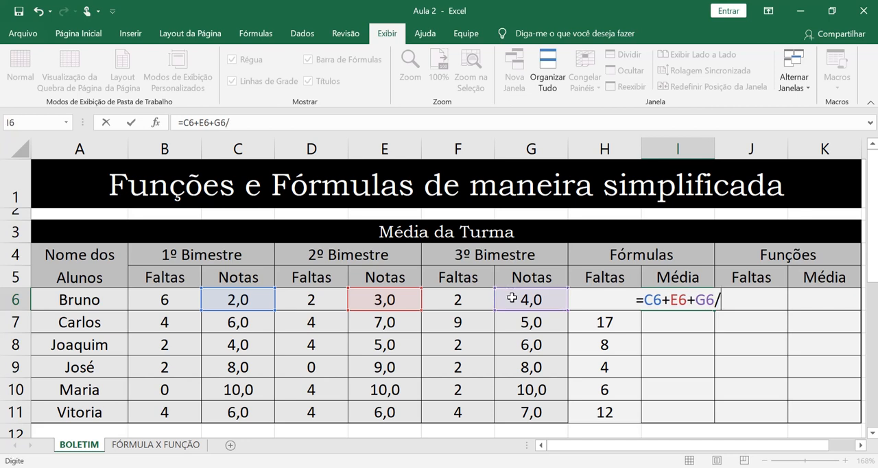
text(3)
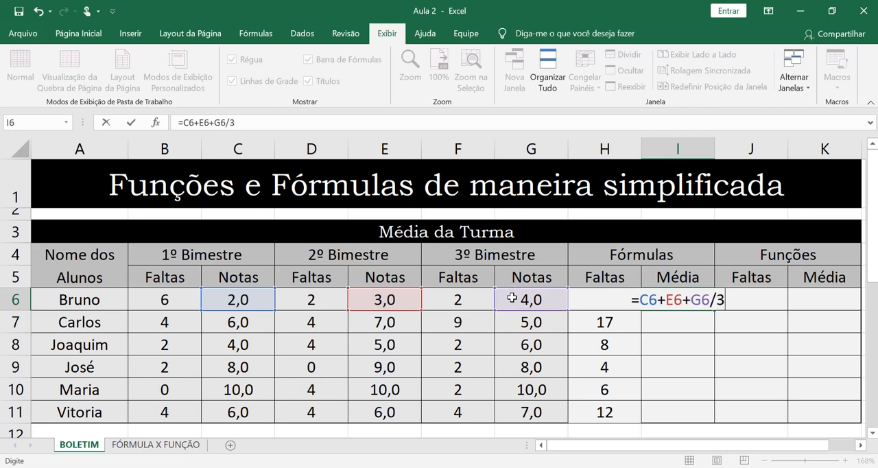
key(Return)
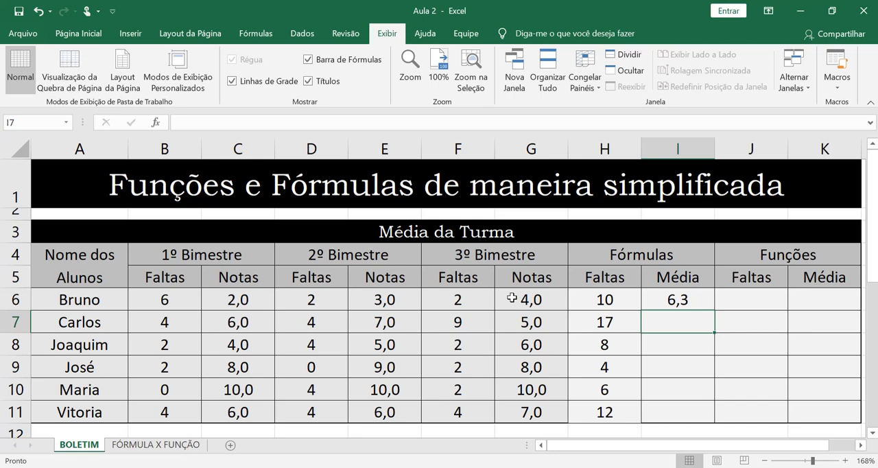
Step: Correct the average in I6 to =(C6+E6+G6)/3 by adding parentheses and copy it down to I11
key(Up)
key(F2)
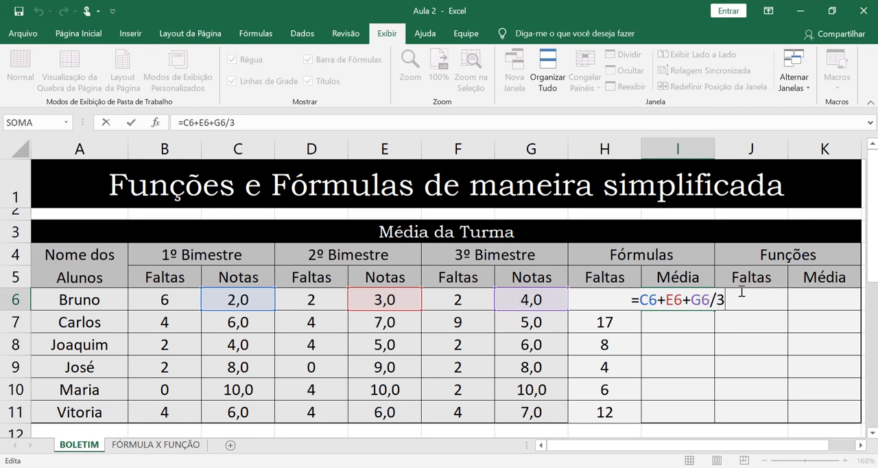
click(640, 300)
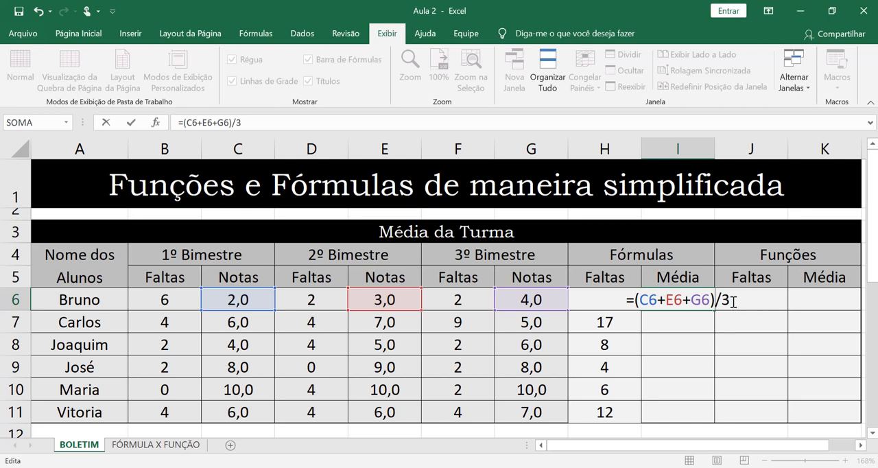
key(Return)
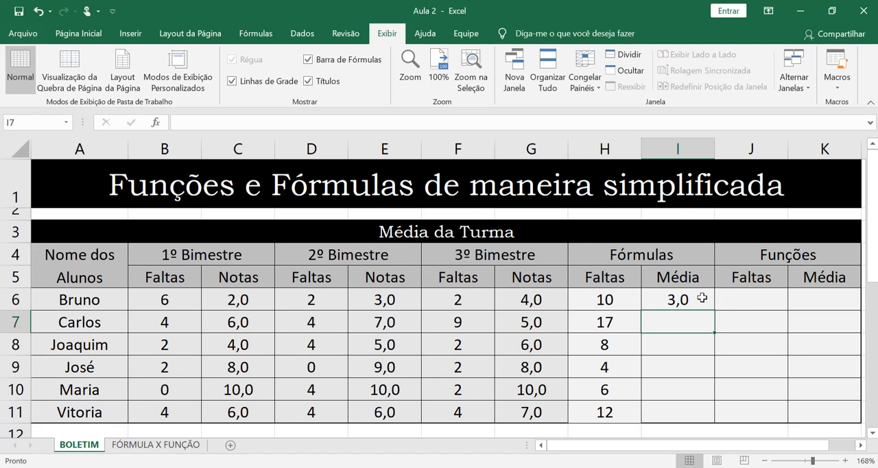
click(703, 299)
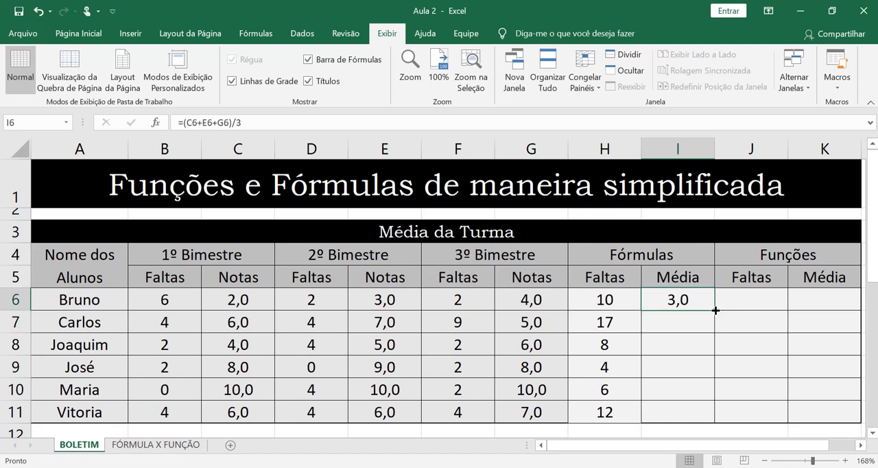
drag(715, 310, 722, 416)
Step: Start inserting a function in cell J6, search for "soma" and choose the SOMA function
click(734, 302)
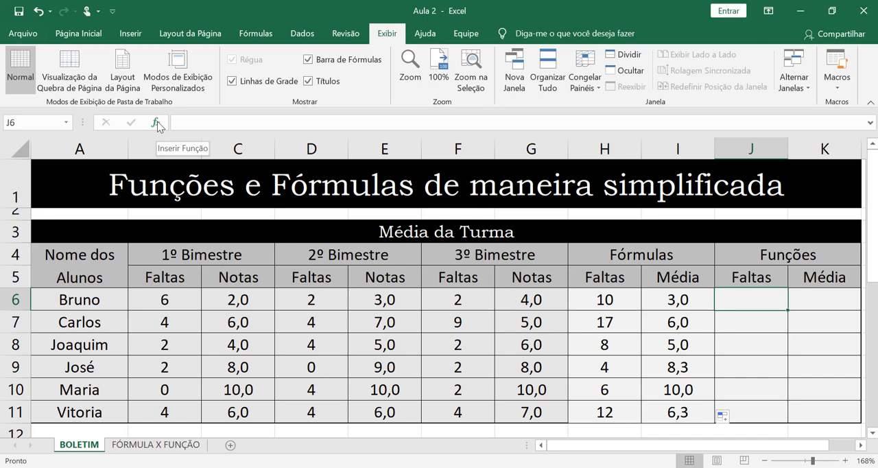
click(258, 35)
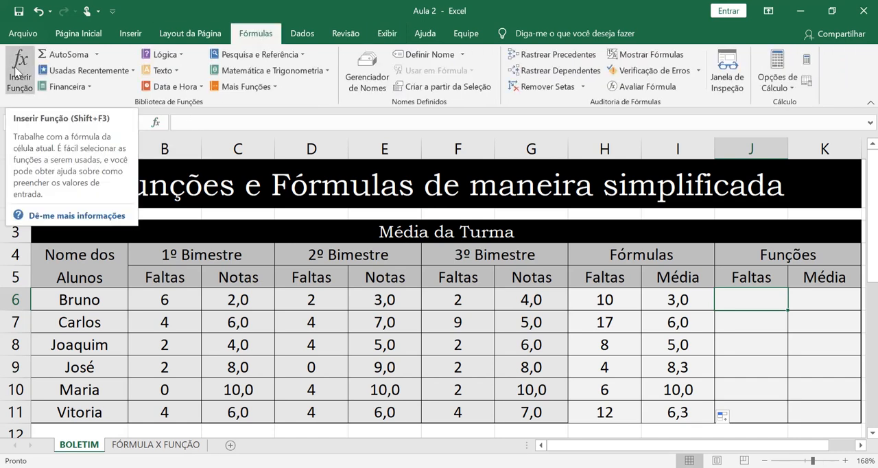
click(159, 122)
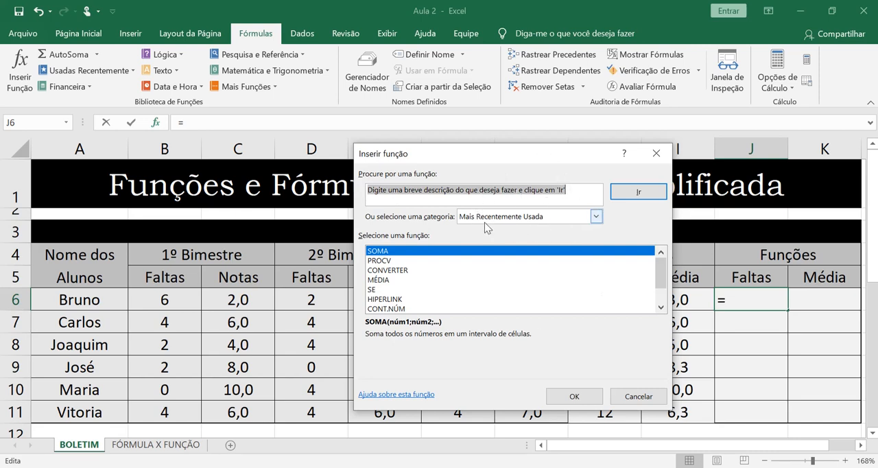
click(595, 216)
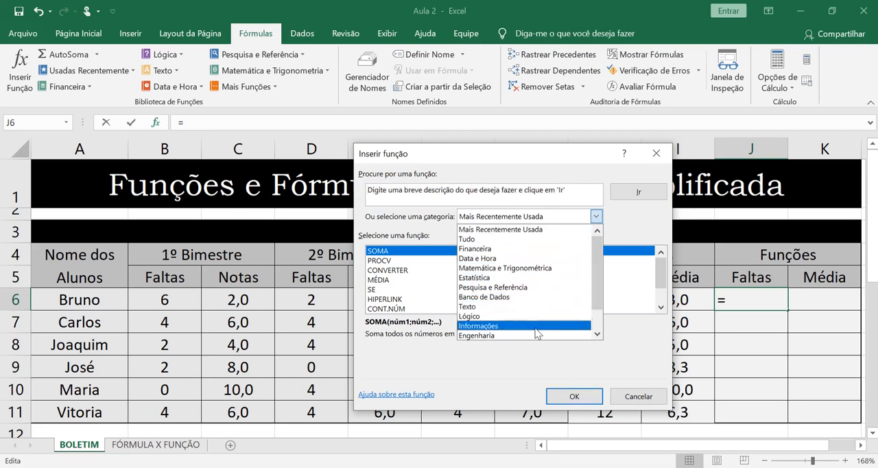
click(534, 216)
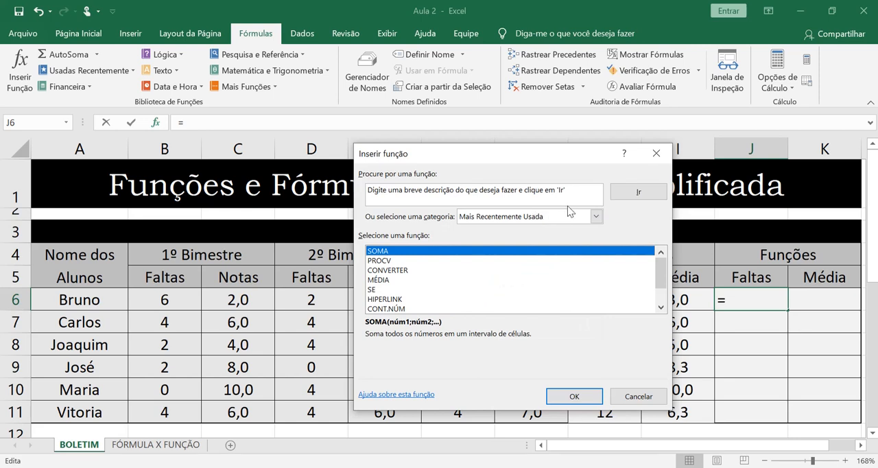
drag(568, 190, 332, 194)
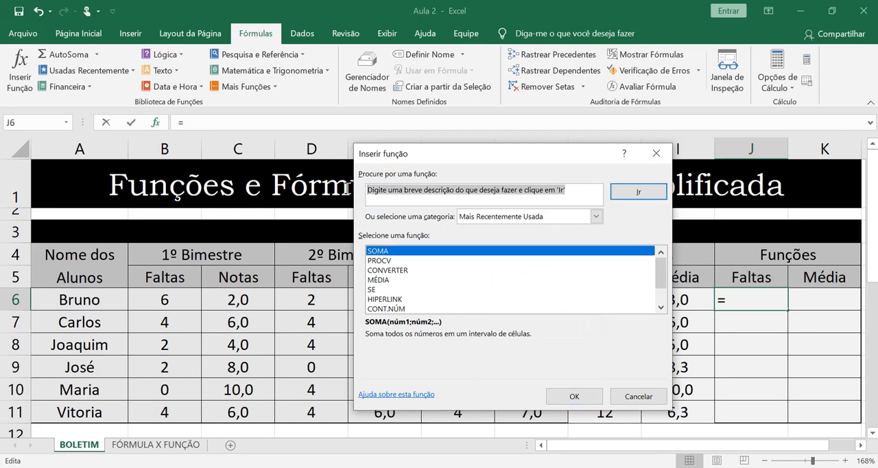
drag(558, 159, 524, 334)
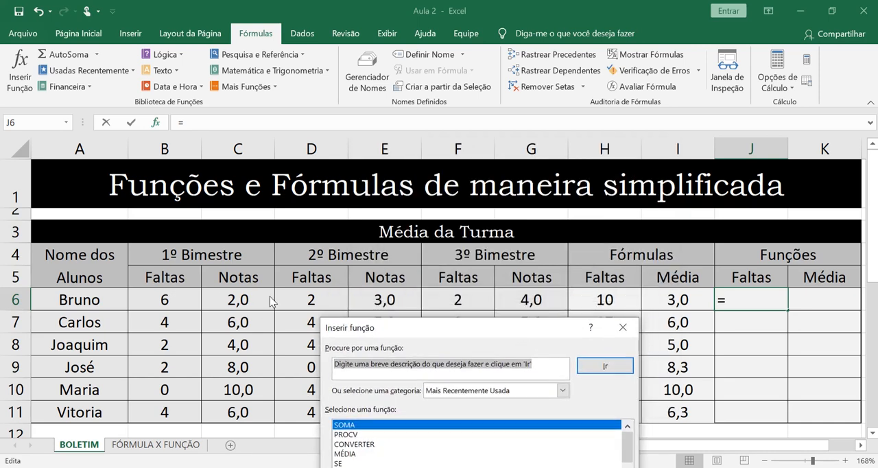
drag(442, 326, 438, 203)
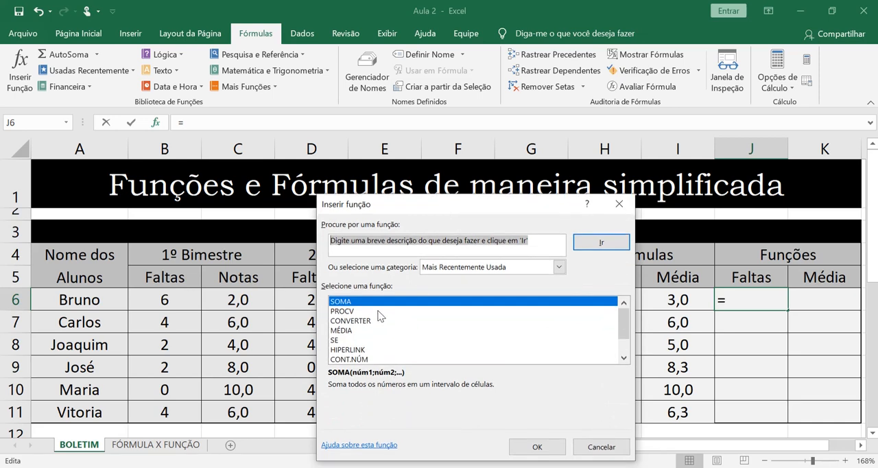
text(soma)
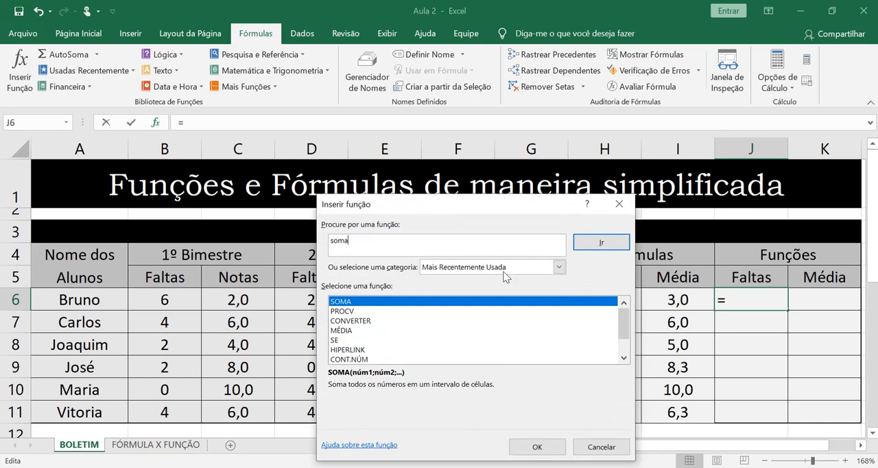
click(597, 243)
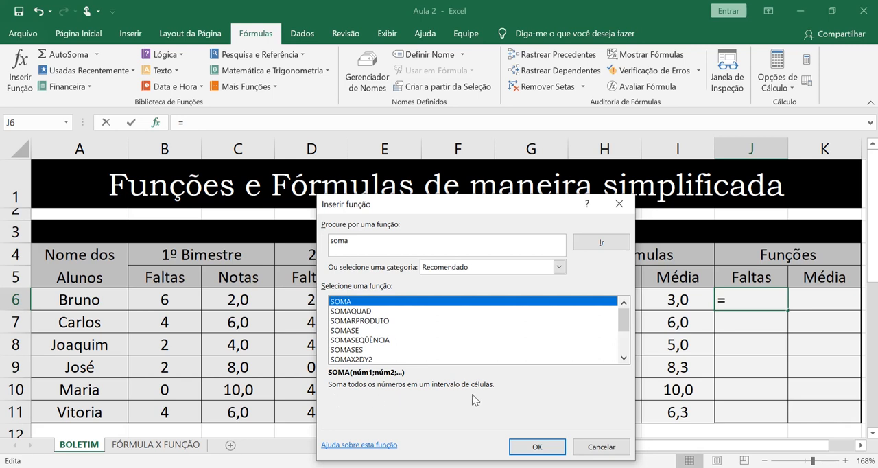
click(536, 447)
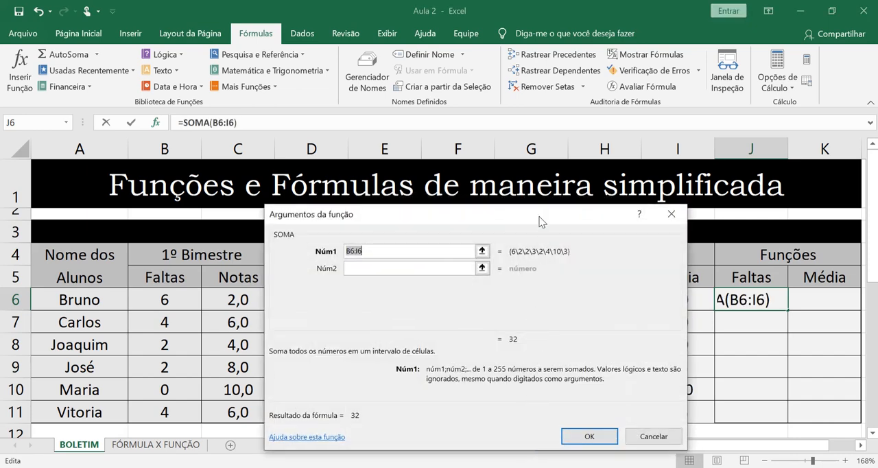
Step: Replace the suggested range with the SOMA arguments 6, 2 and 2 and insert the function in J6
drag(540, 214, 456, 338)
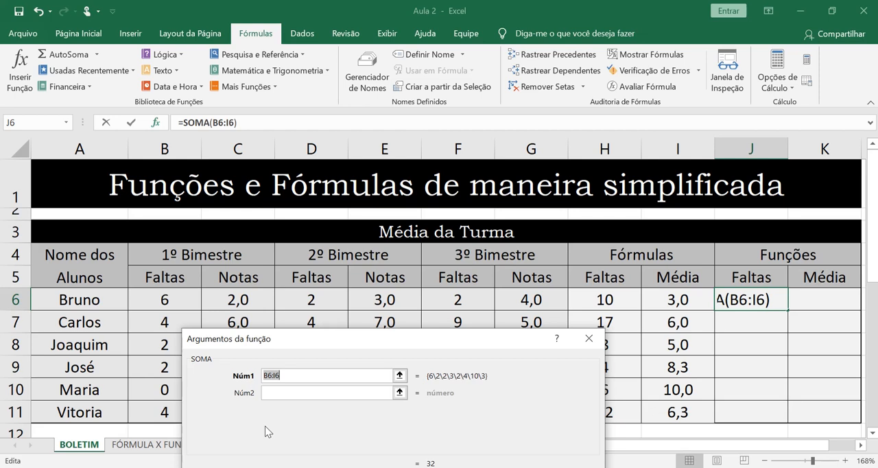
key(BackSpace)
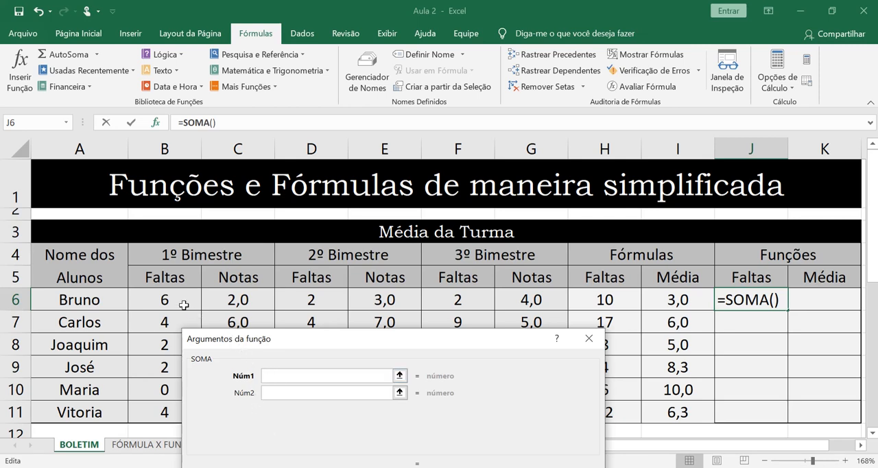
text(6)
click(302, 394)
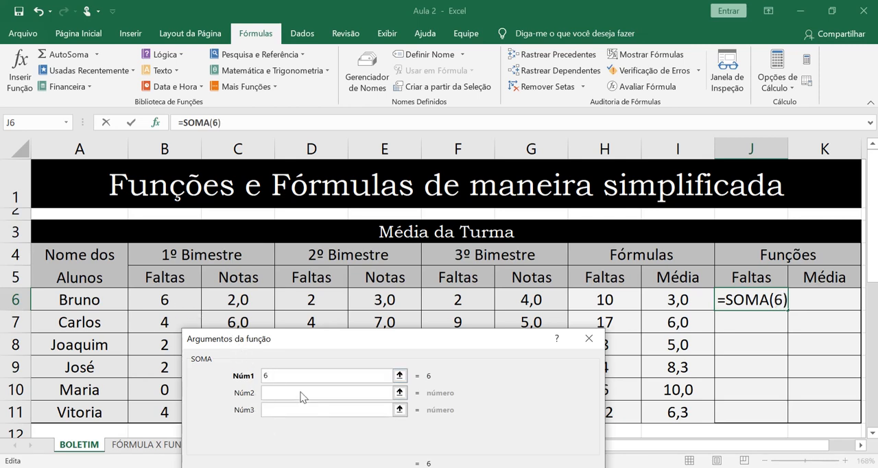
text(2)
click(319, 411)
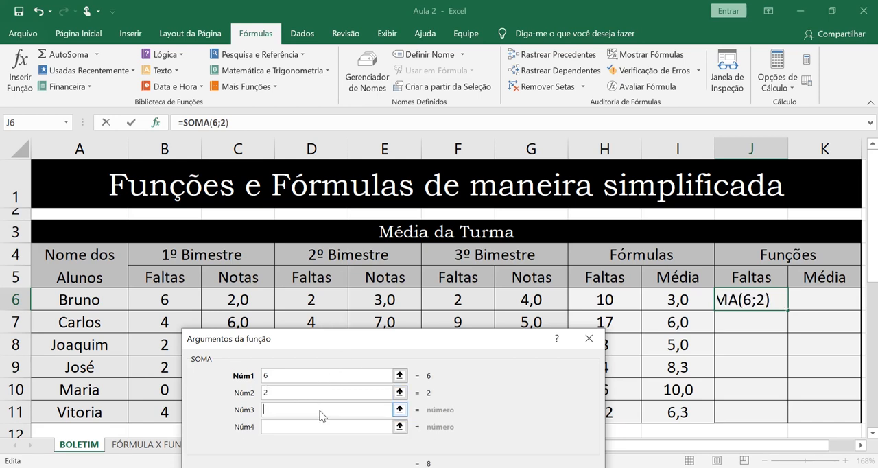
text(2)
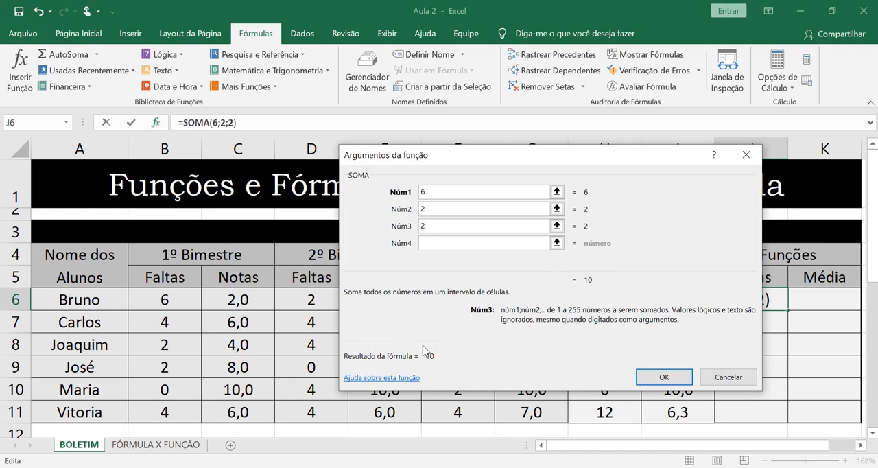
click(664, 377)
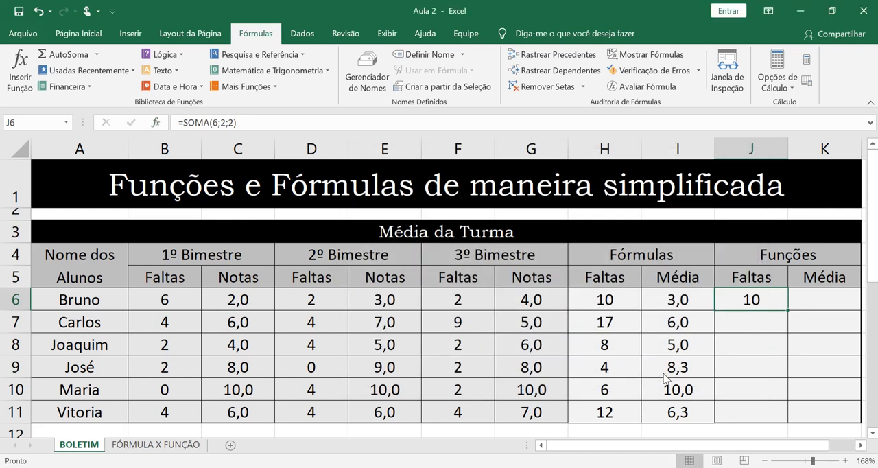
Step: Review the arguments of the SOMA formula in cell J6 without changing them
double_click(768, 301)
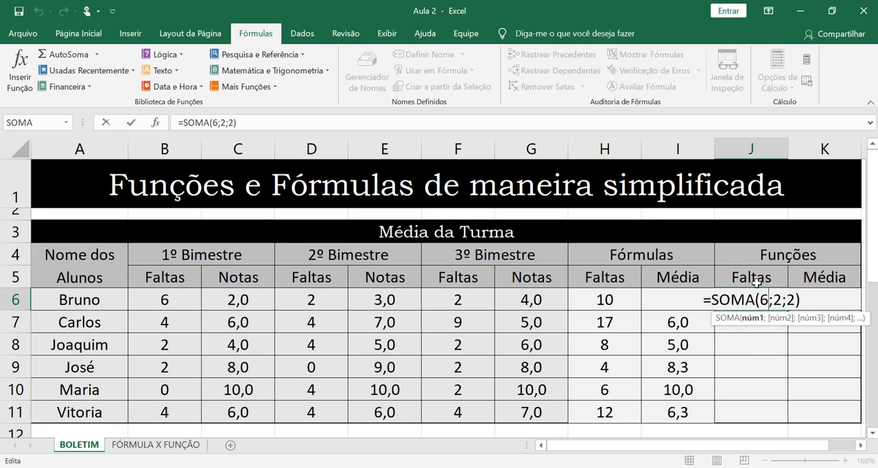
click(801, 297)
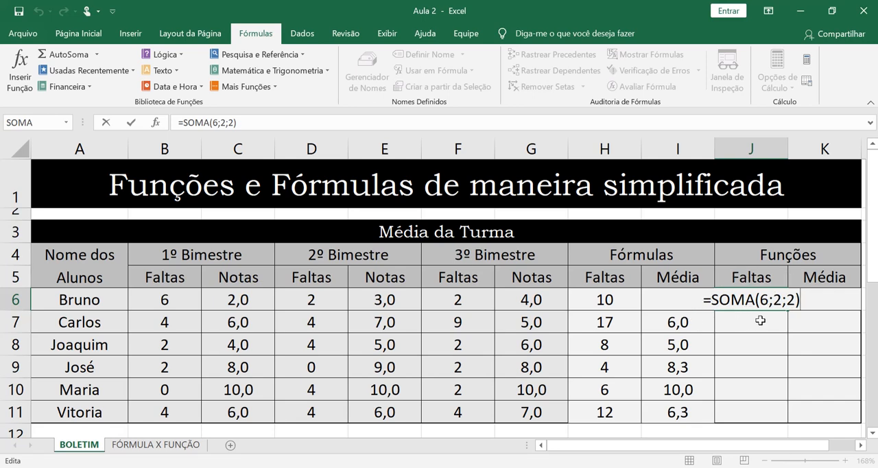
key(Return)
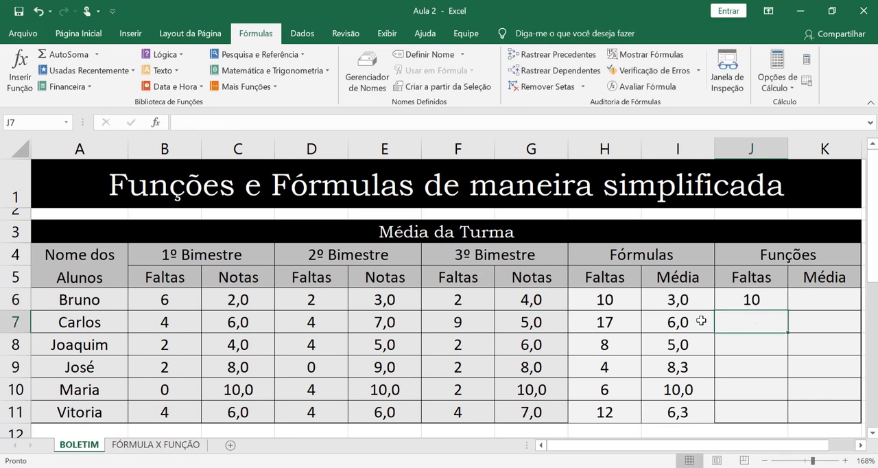
Step: Start inserting a function in cell J7, search for "soma" and choose the SOMA function
click(157, 123)
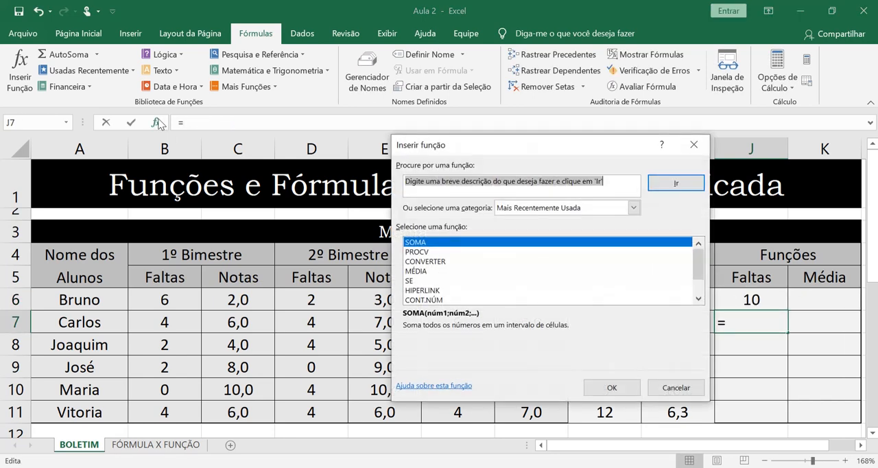
text(soma)
click(651, 189)
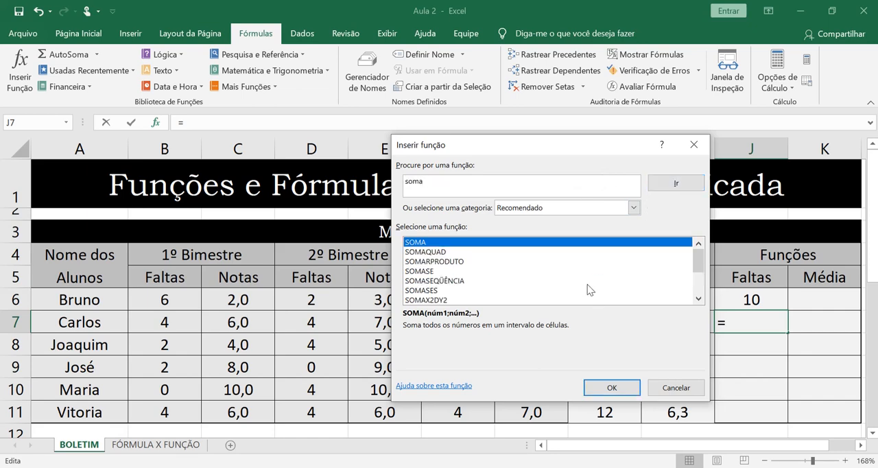
click(611, 387)
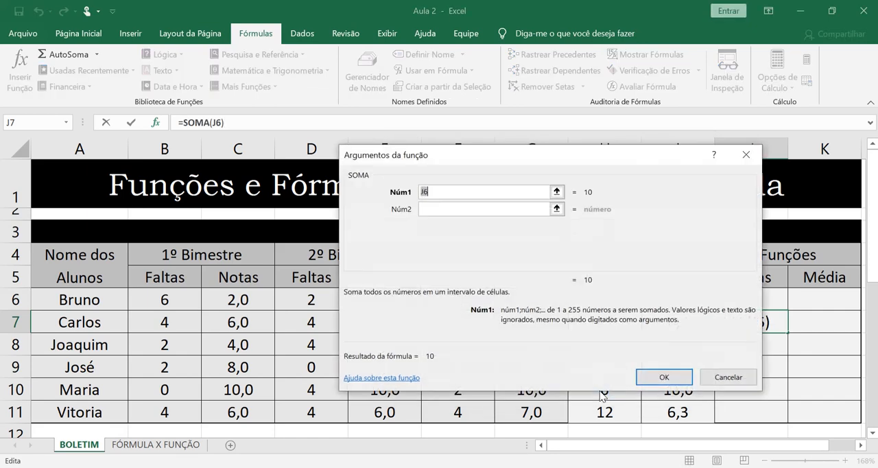
Step: Use cells B7, D7 and F7 as the SOMA arguments and insert the function in J7
drag(603, 160, 382, 353)
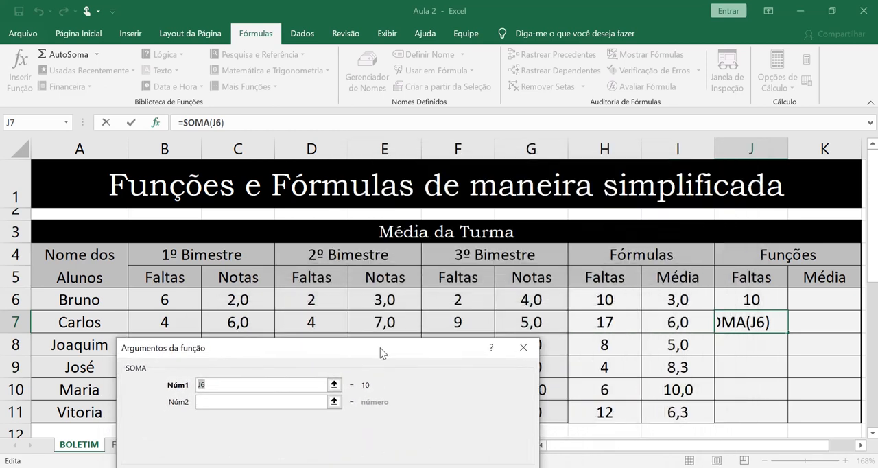
click(161, 317)
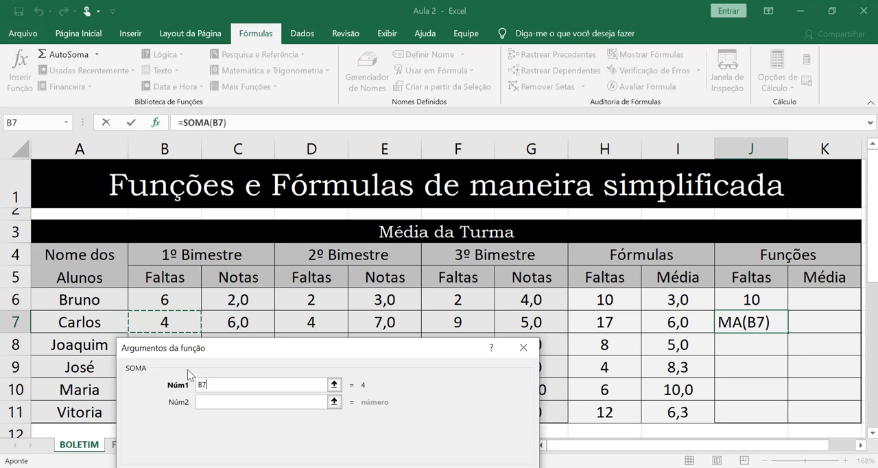
click(221, 402)
click(314, 320)
click(234, 418)
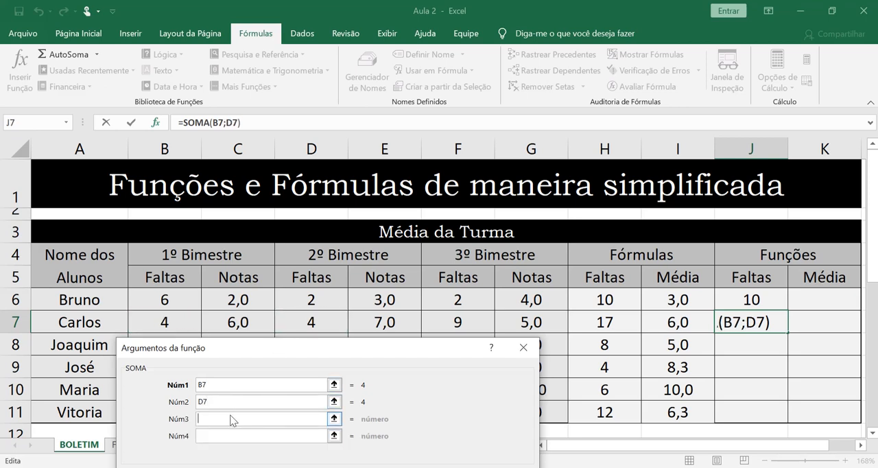
click(452, 328)
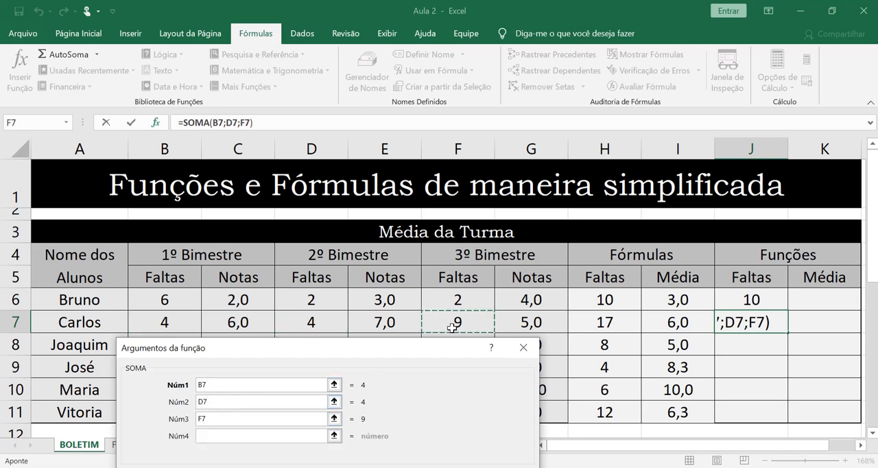
drag(440, 350, 448, 307)
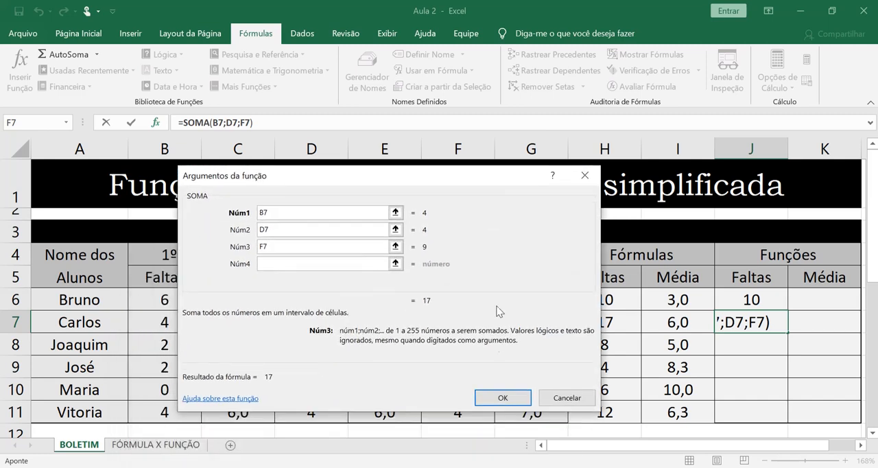
click(511, 401)
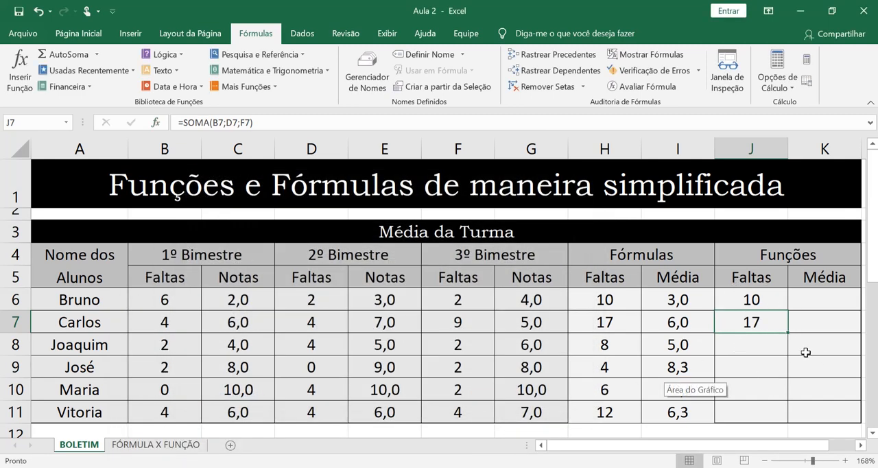
Step: Set the third-term absences in F7 to 0 and copy the SOMA formula from J7 down to J11
click(465, 325)
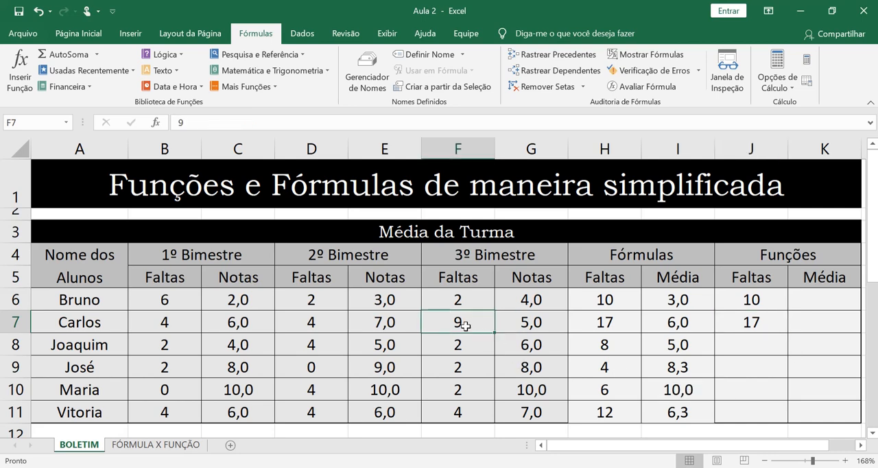
text(0)
key(Return)
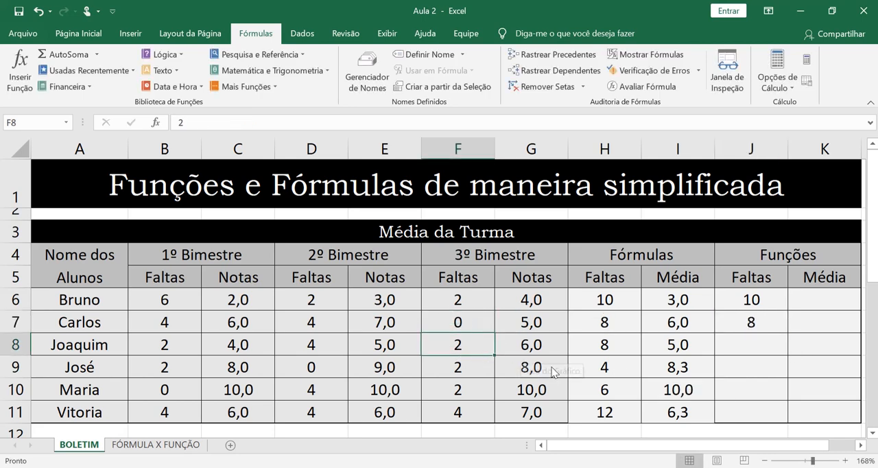
click(766, 323)
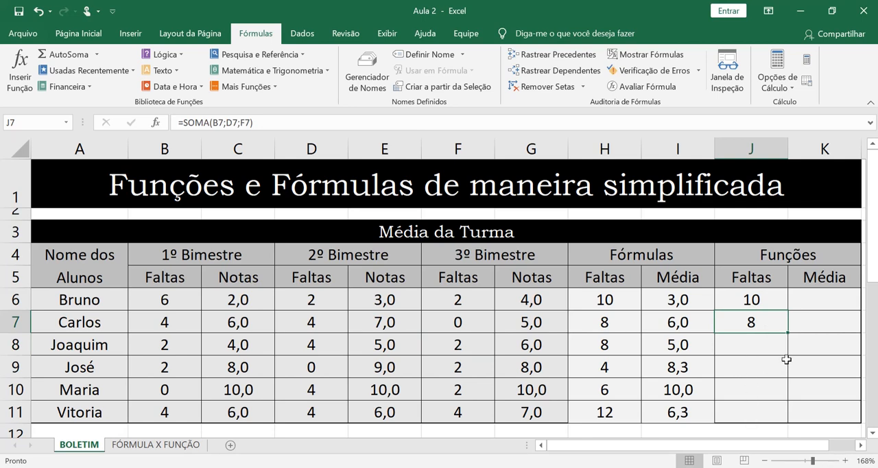
drag(788, 332, 781, 421)
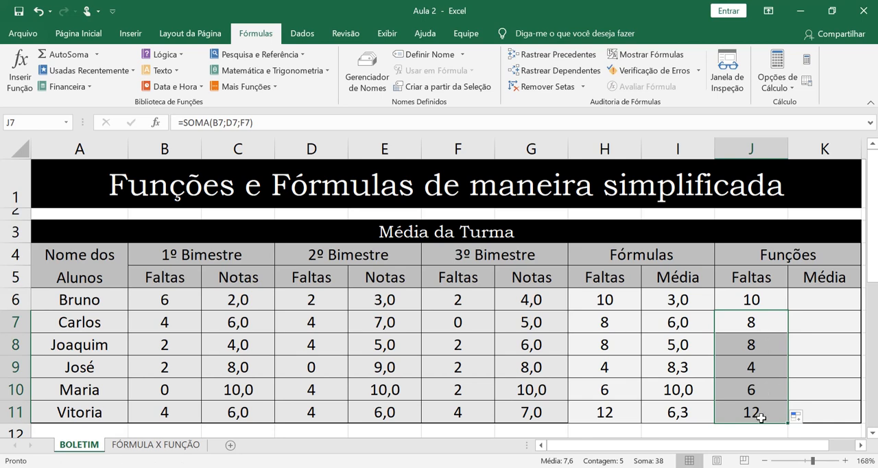
Step: Start a formula in cell K6 with =m and browse the suggested functions
click(819, 302)
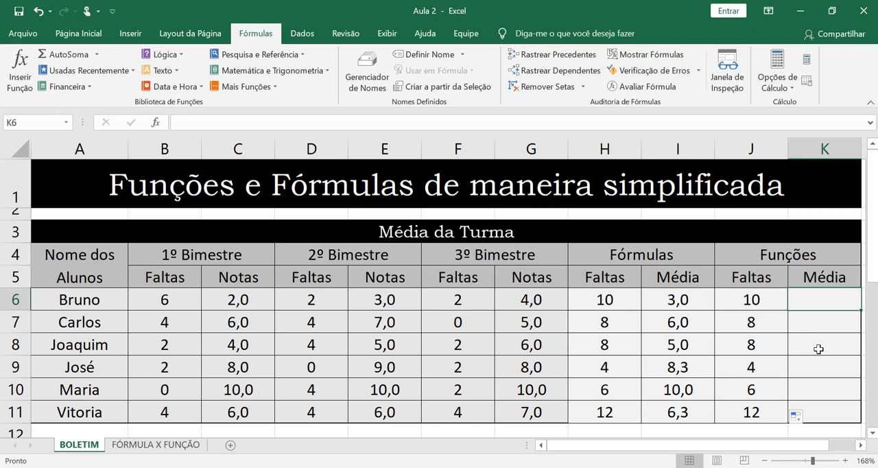
text(=)
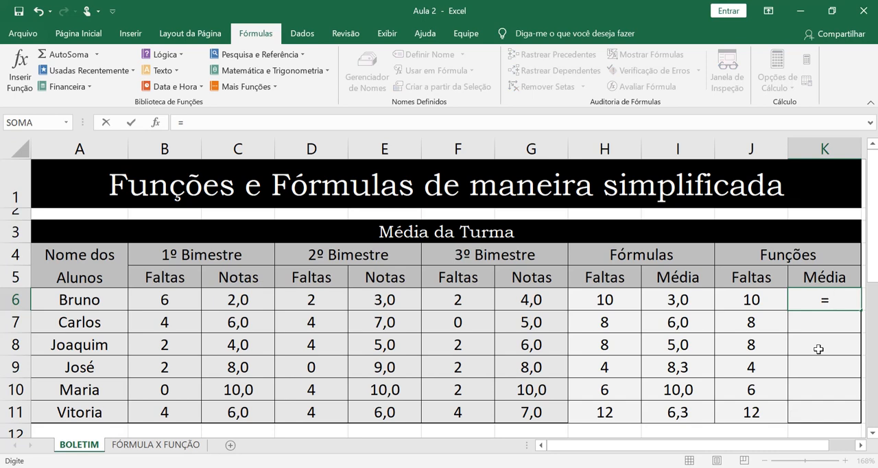
text(m)
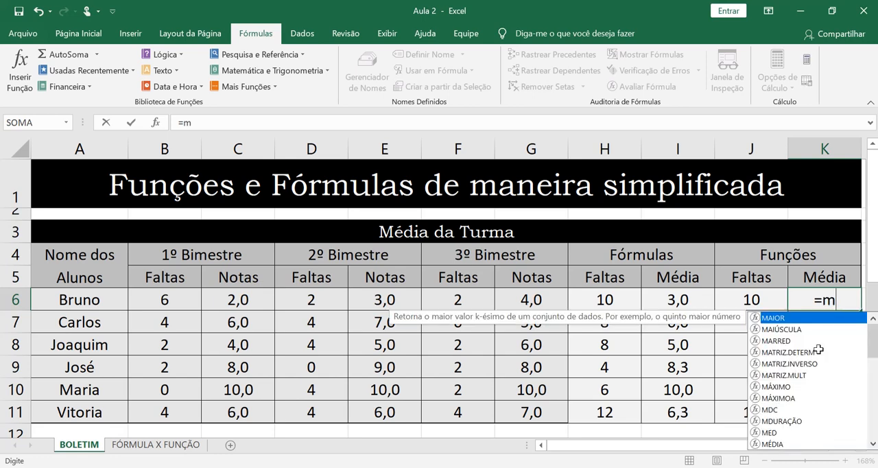
key(Down)
key(Down)
key(Down)
key(Down)
key(Down)
key(Down)
key(Down)
key(Down)
key(Down)
key(Down)
key(Down)
key(Down)
key(Down)
key(Down)
key(Down)
key(Down)
key(Down)
key(Down)
key(Down)
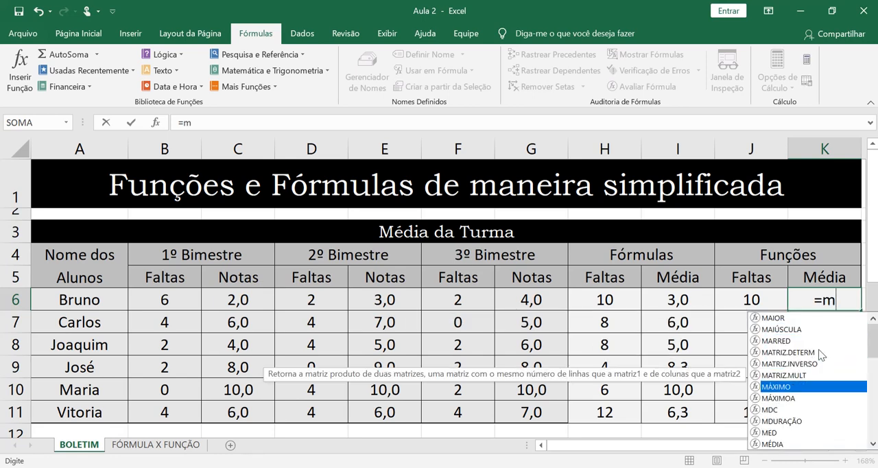
key(Up)
key(Up)
key(Up)
key(Up)
key(Up)
key(Up)
key(Up)
key(Up)
key(Up)
key(Up)
key(Up)
key(Up)
key(Up)
key(Up)
key(Up)
key(Up)
key(Up)
key(Up)
key(Up)
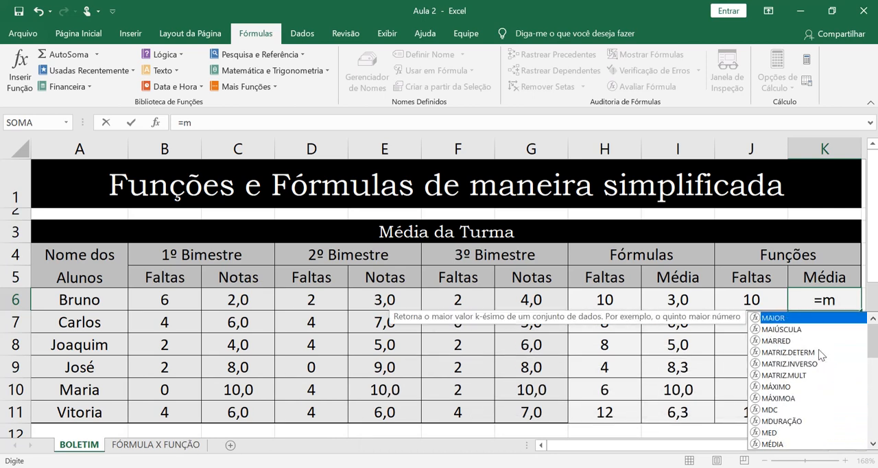
Step: Try to enter the average function in K6 as =media, correct it to =média and confirm it without arguments
text(edia)
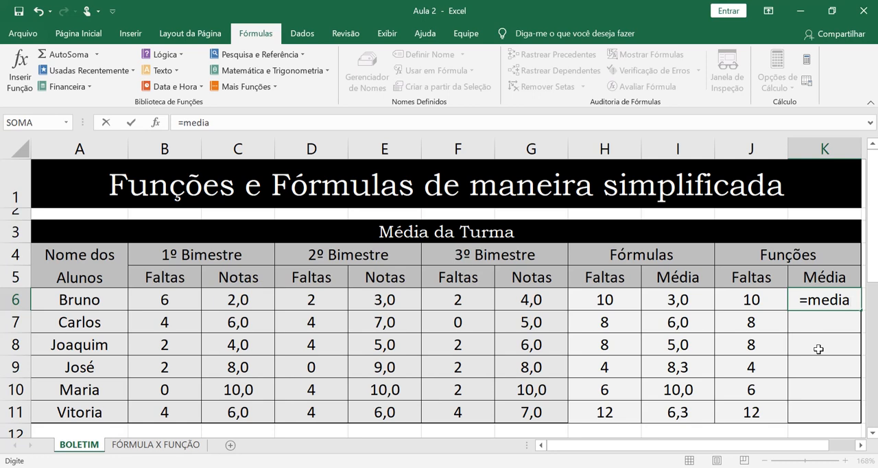
key(BackSpace)
key(BackSpace)
key(BackSpace)
key(BackSpace)
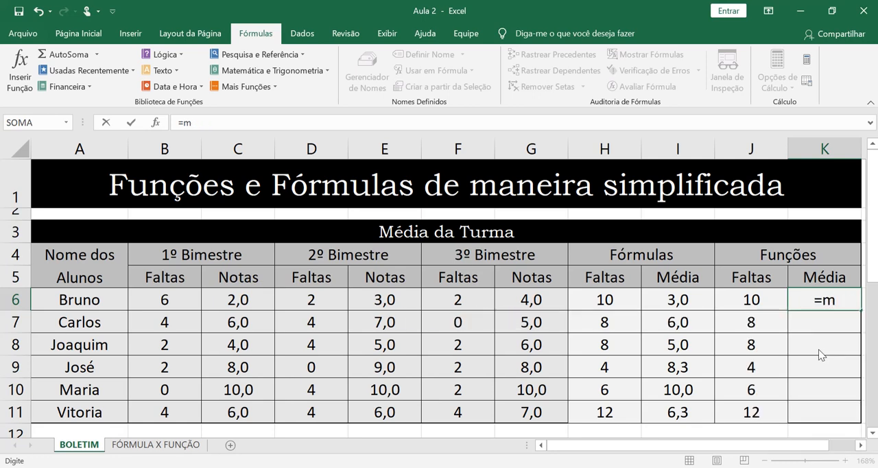
text(édia)
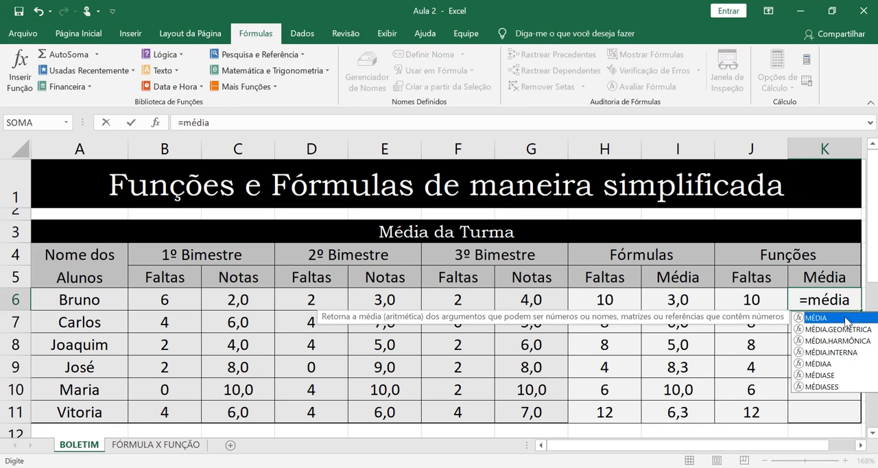
key(Return)
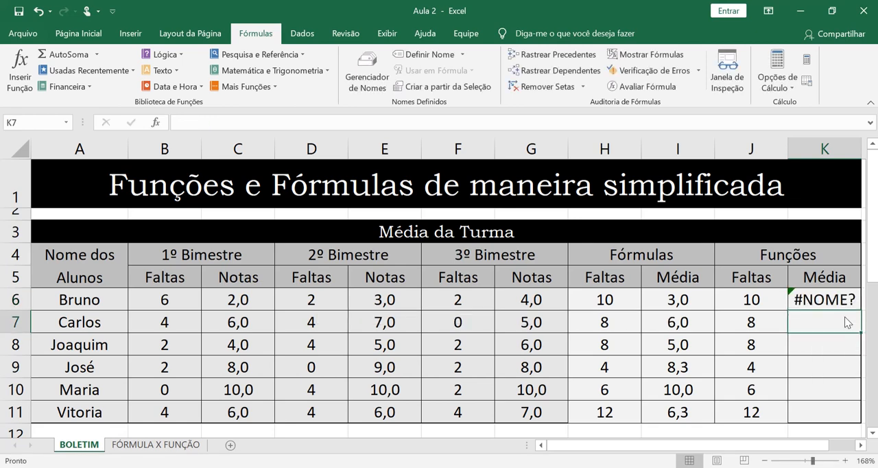
Step: Restart the formula in K6 with =mé and accept the suggested MÉDIA function
click(853, 299)
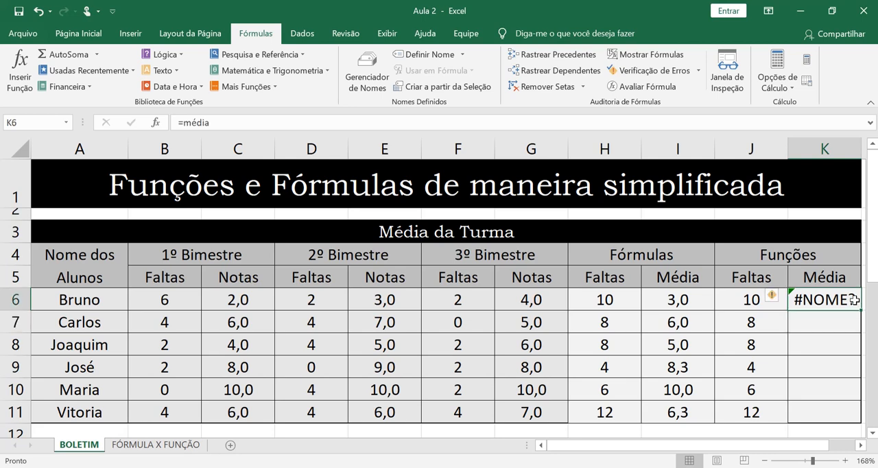
text(=)
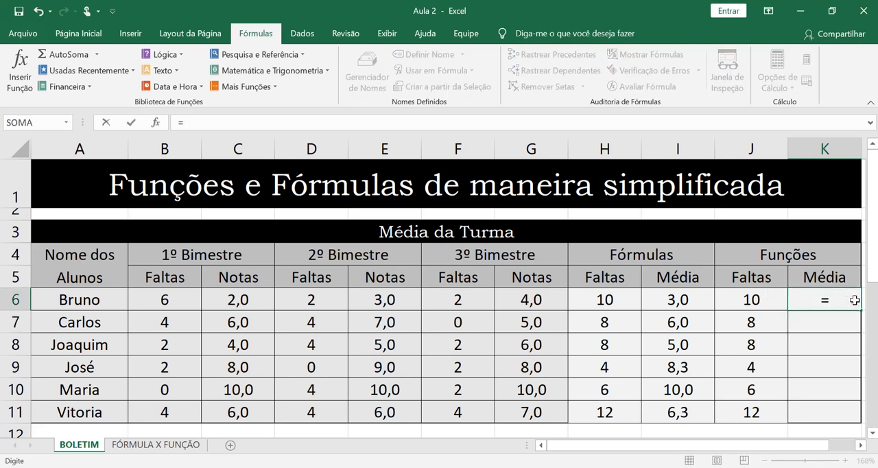
text(mé)
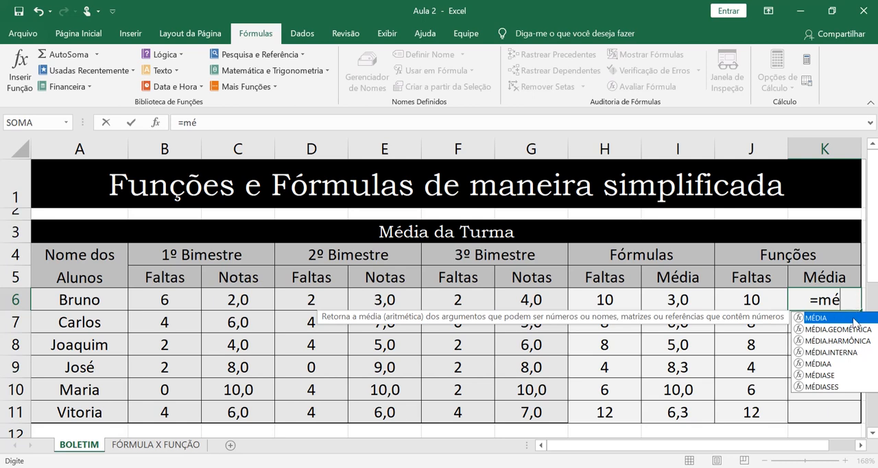
key(Down)
key(Down)
key(Down)
key(Down)
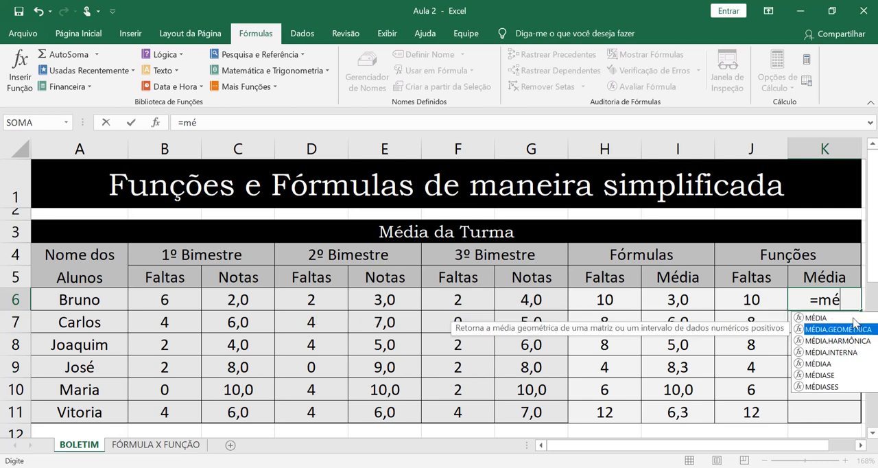
key(Up)
key(Up)
key(Up)
key(Up)
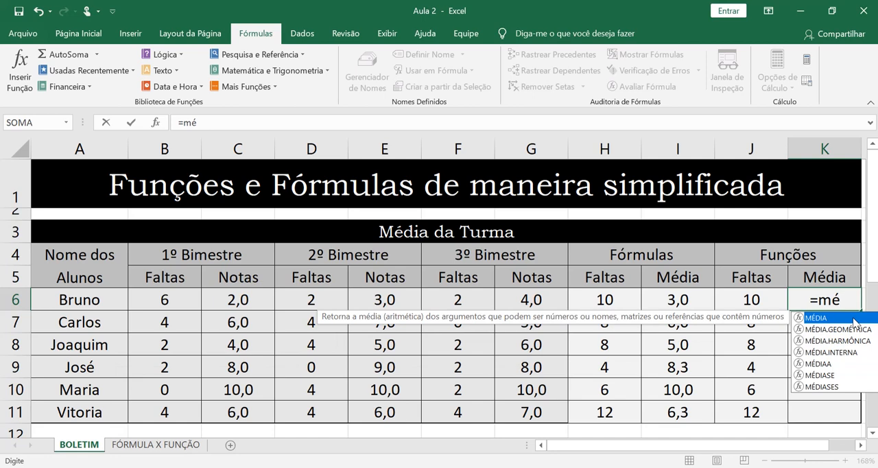
key(Tab)
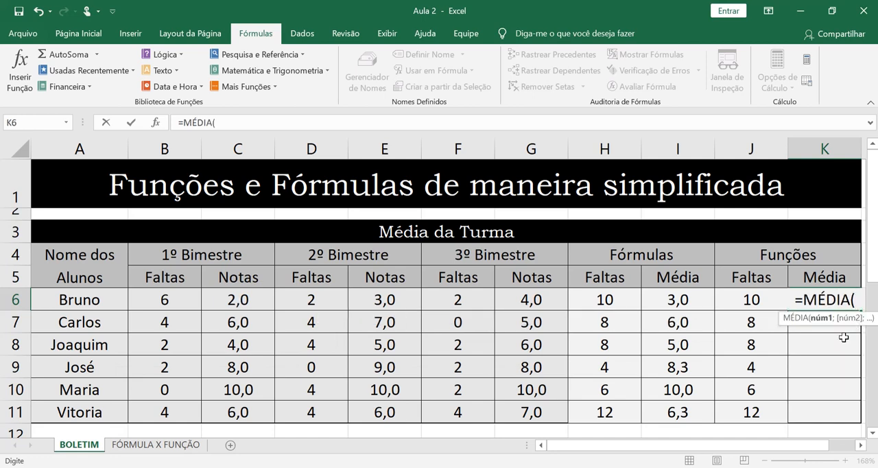
Step: Complete the MÉDIA function in K6 with the three term grades as =MÉDIA(C6;E6;G6)
click(230, 302)
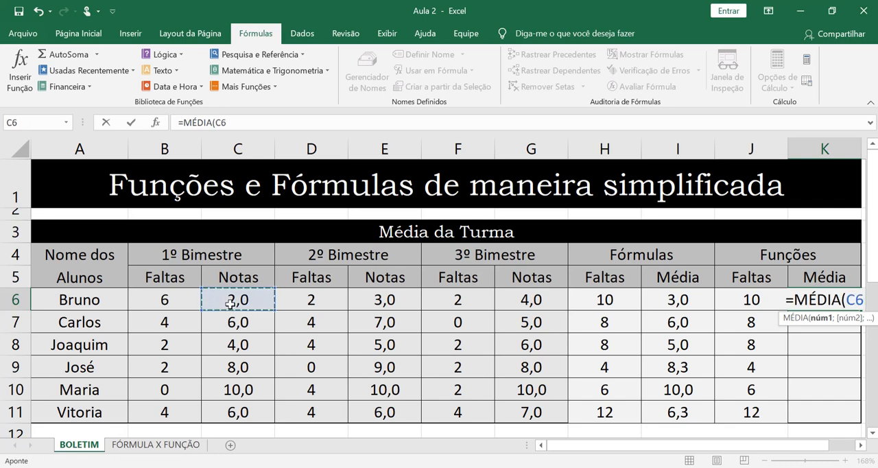
text(;)
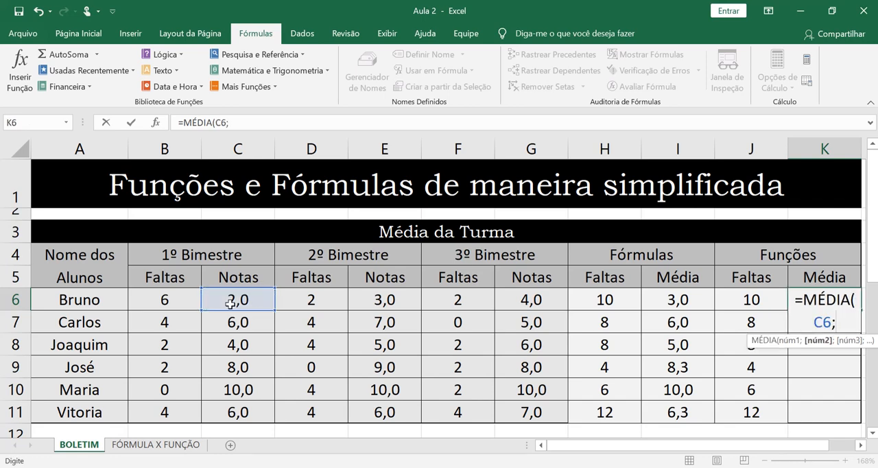
click(384, 301)
text(;)
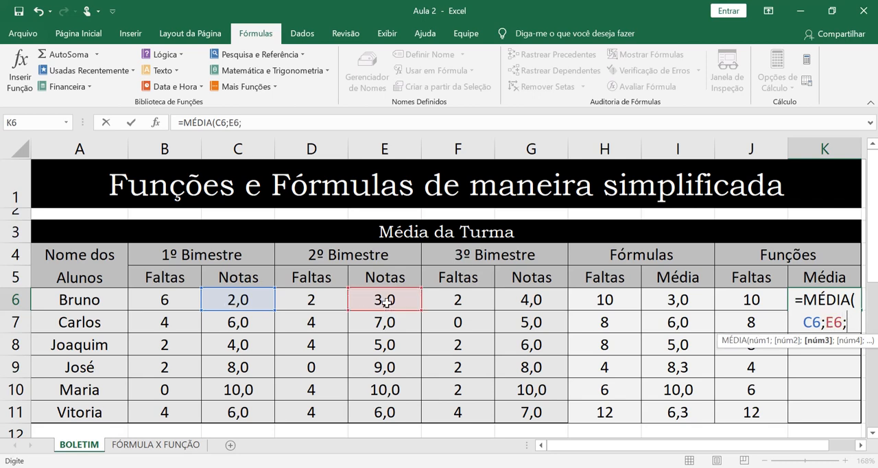
click(514, 304)
text())
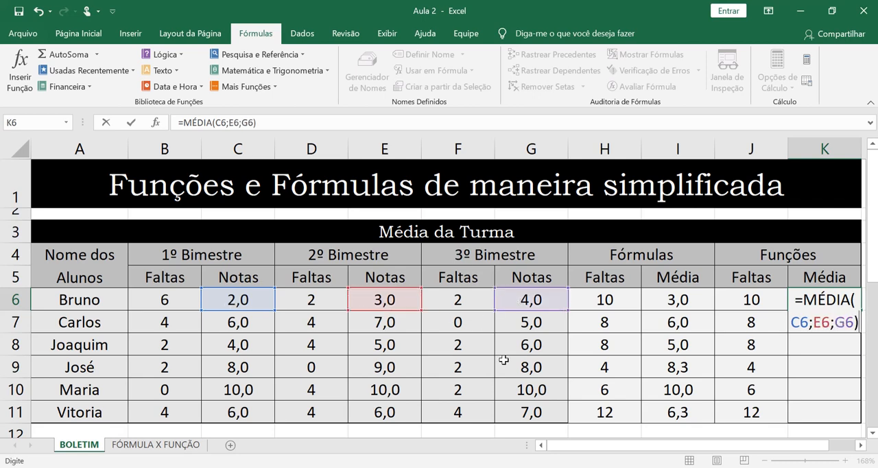
key(Return)
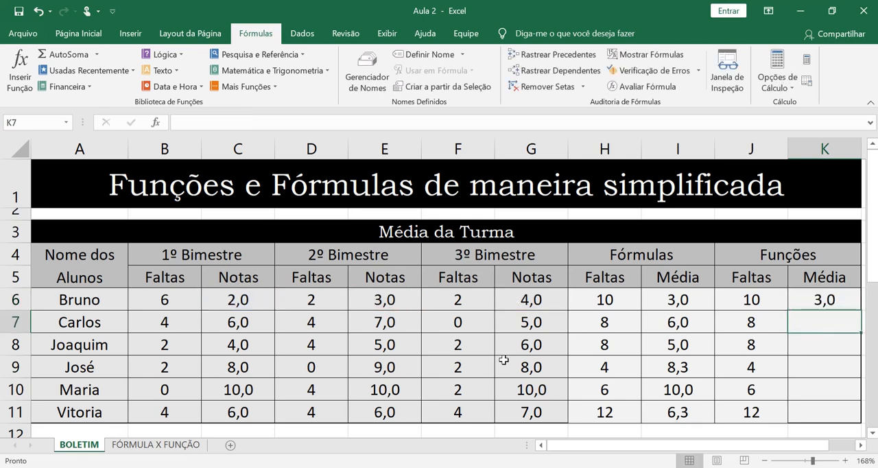
Step: Copy the MÉDIA formula from K6 down to K11
click(841, 303)
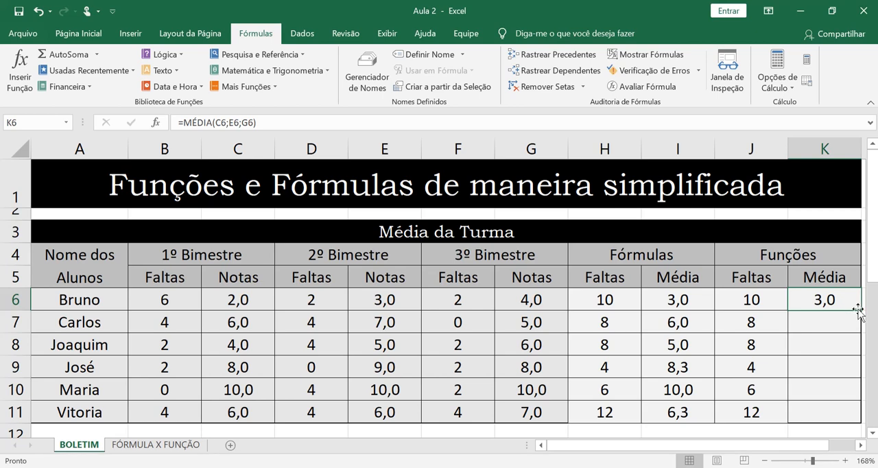
drag(859, 310, 859, 420)
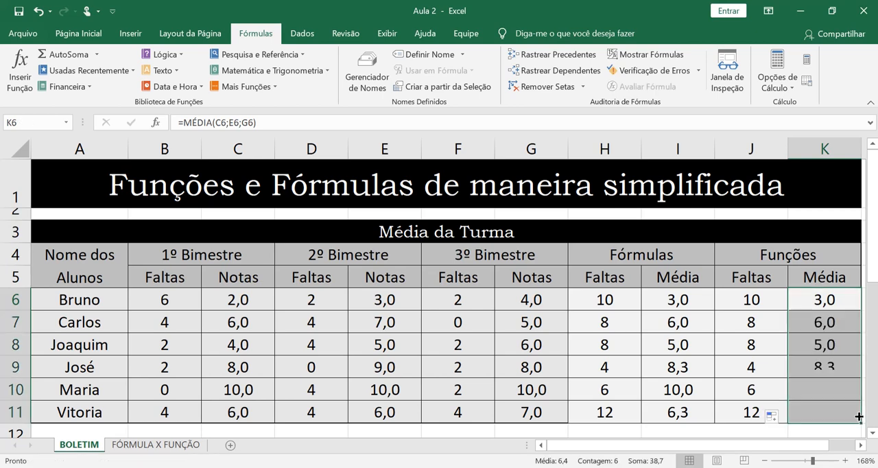
click(854, 409)
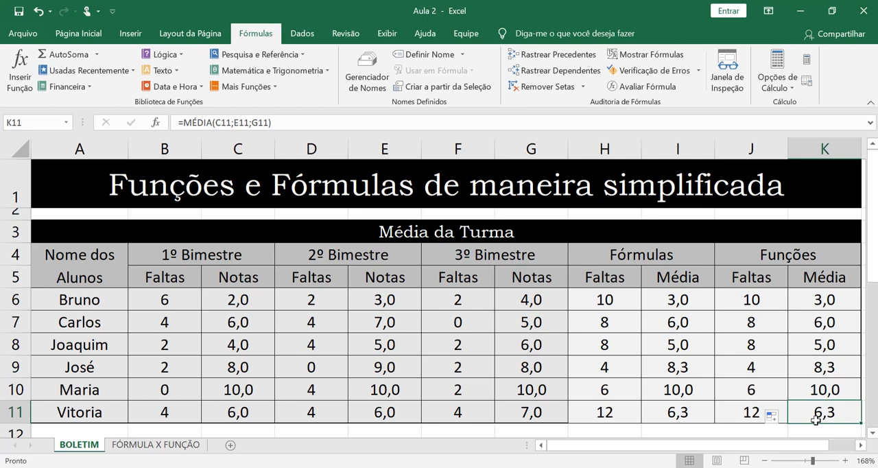
Step: Start a MÉDIA formula in K12 over the range of student averages K6:K11
scroll(815, 411, down, 1)
click(809, 356)
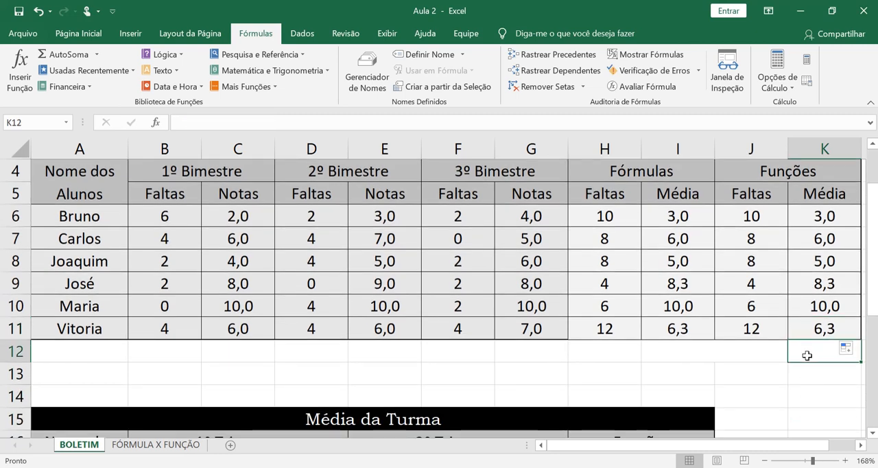
text(=méd)
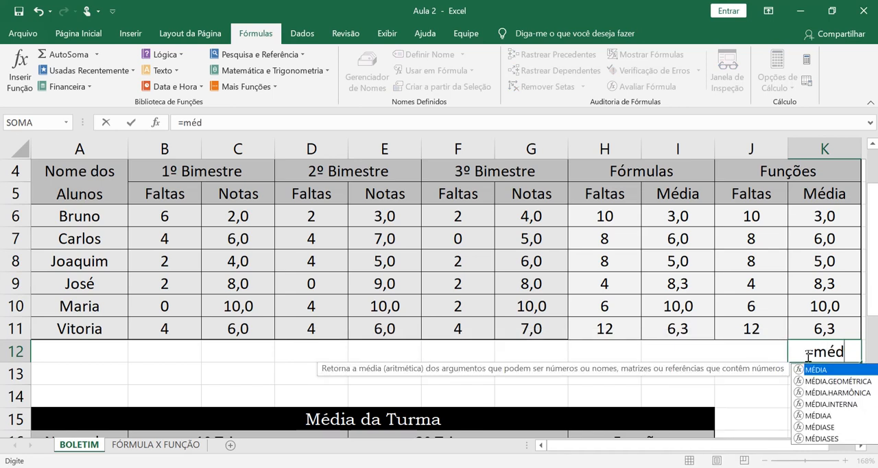
key(Tab)
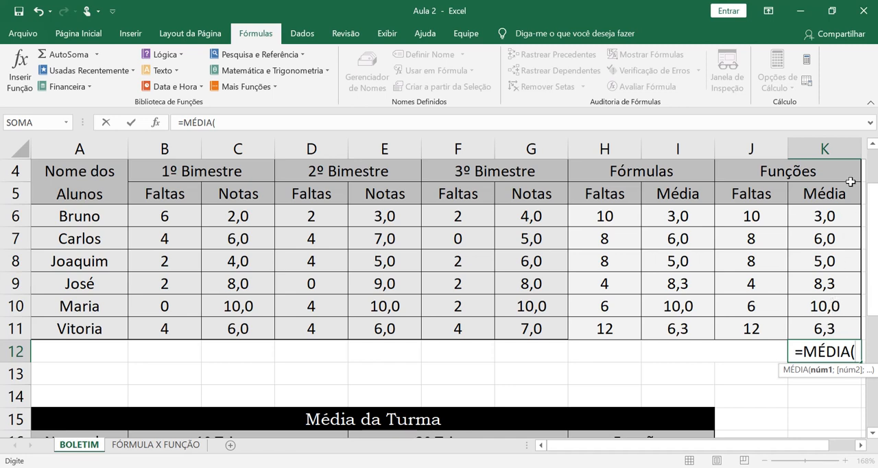
drag(849, 216, 848, 334)
click(861, 446)
click(861, 446)
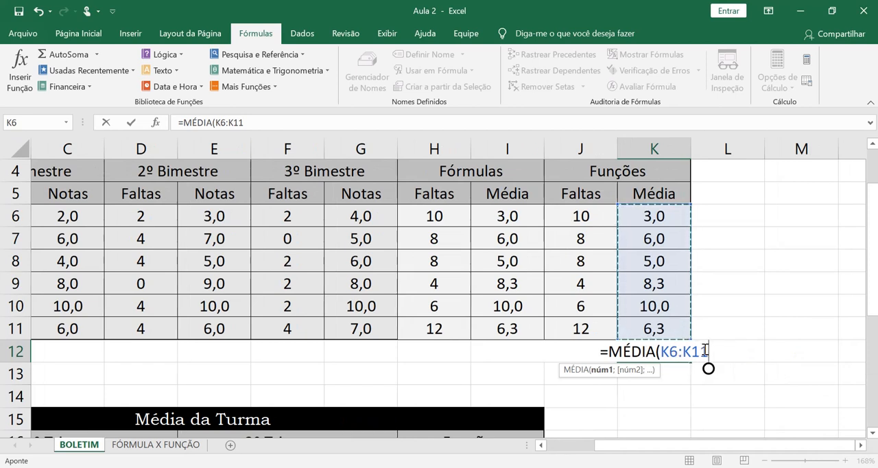
Step: Swap the colon between K6 and K11 for a semicolon, restore the colon and confirm the K12 formula
click(688, 352)
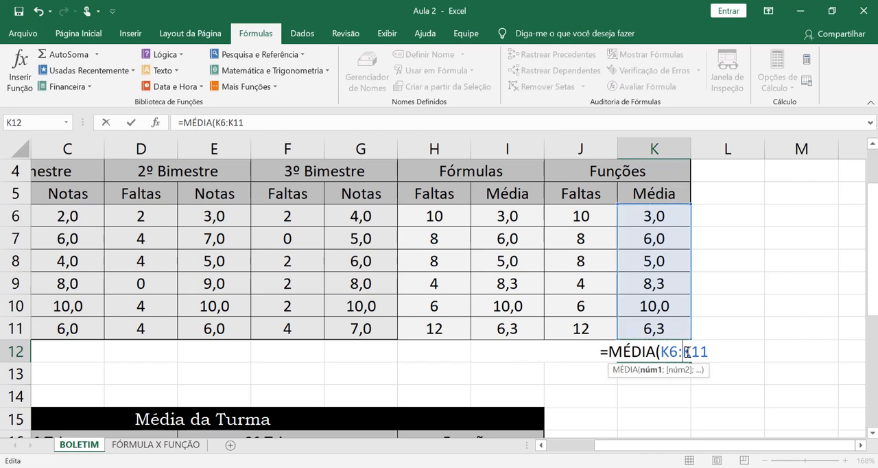
key(BackSpace)
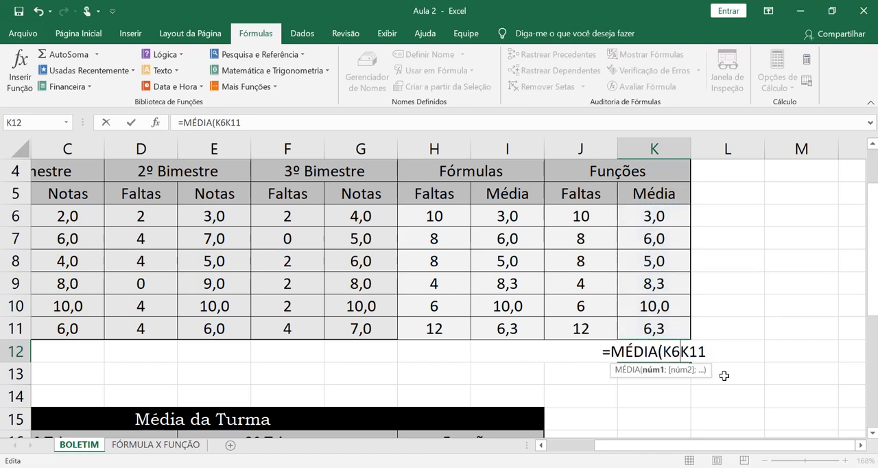
text(;)
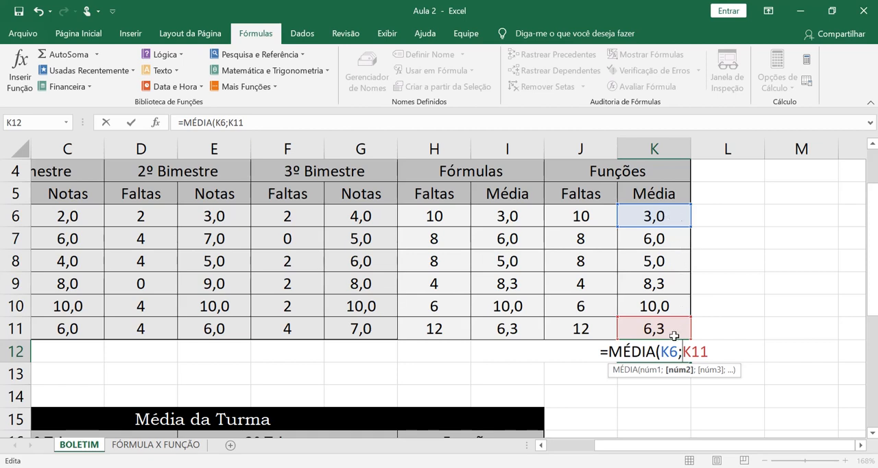
key(BackSpace)
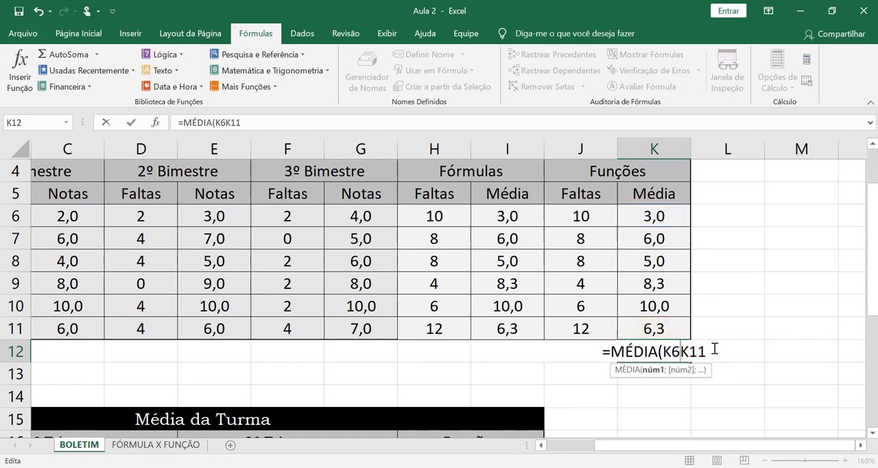
text(:)
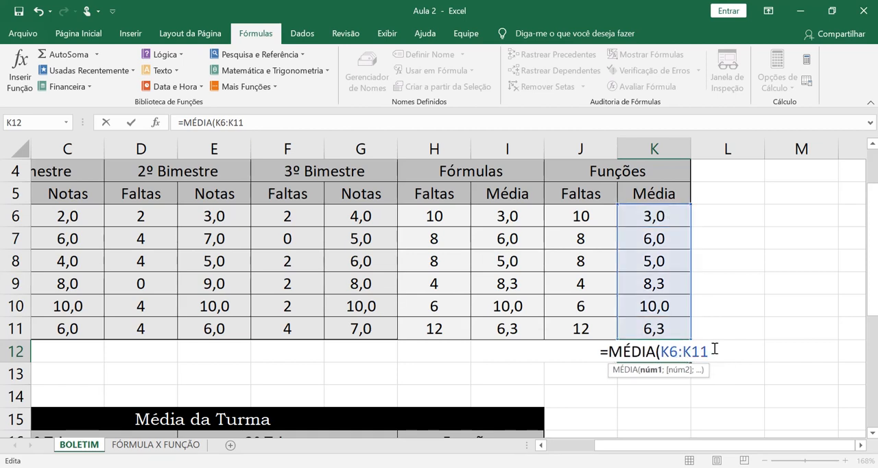
key(Return)
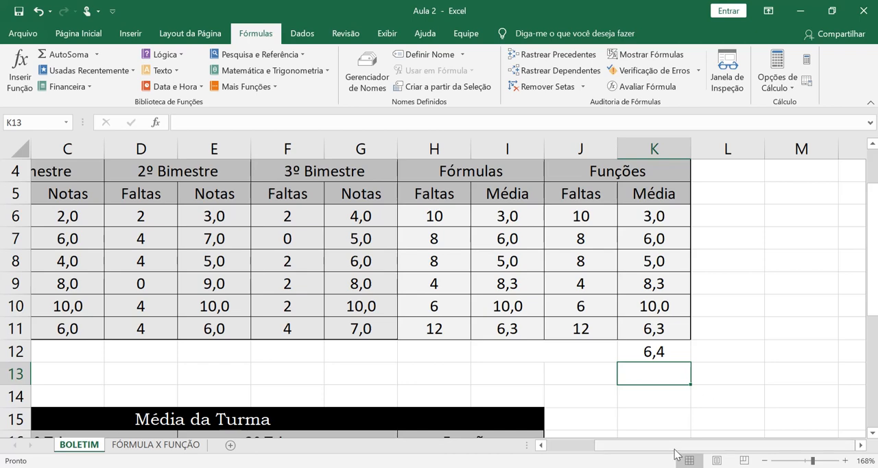
Step: In the trimester table, calculate the first student's average in H18 with =MÉDIA(B18:C18;E18:F18)
drag(674, 444, 624, 443)
scroll(582, 353, down, 4)
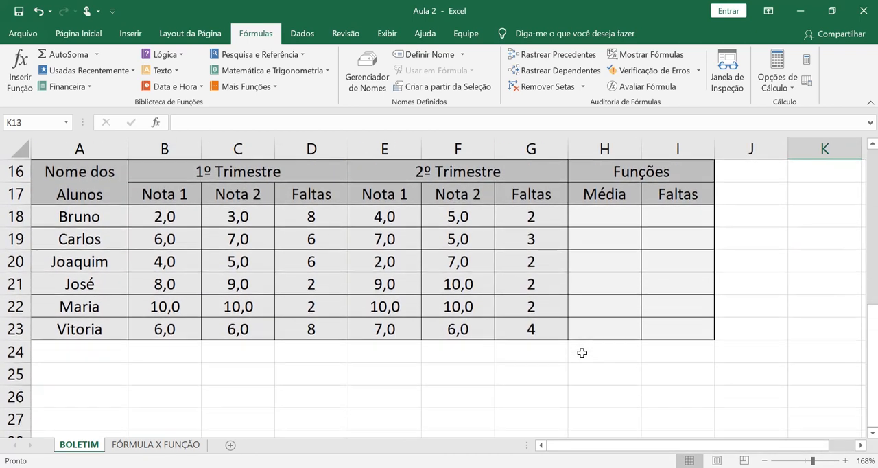
scroll(582, 353, up, 1)
scroll(582, 353, up, 1)
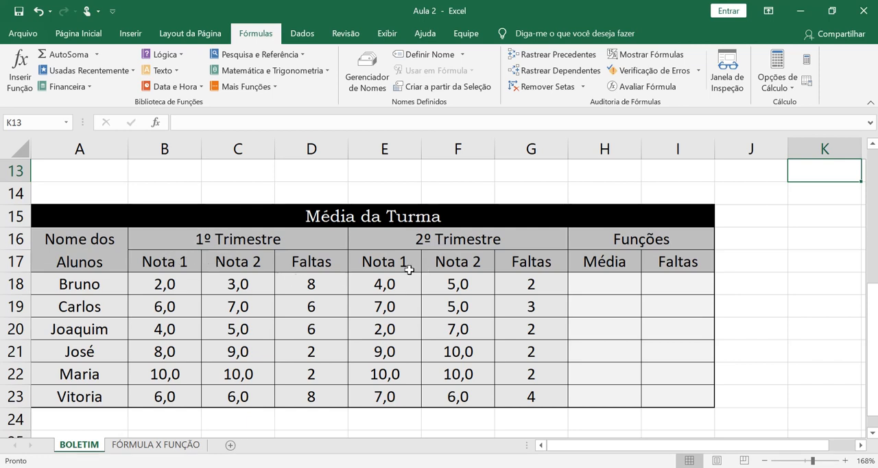
click(583, 286)
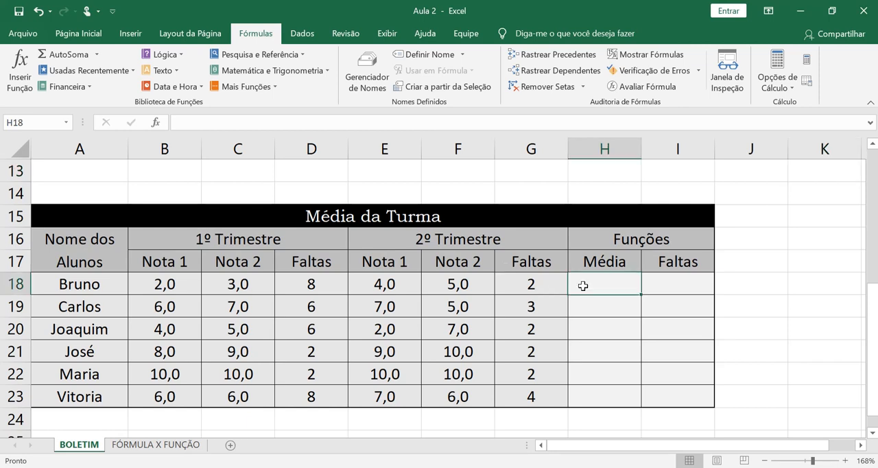
text(=MÉDIA()
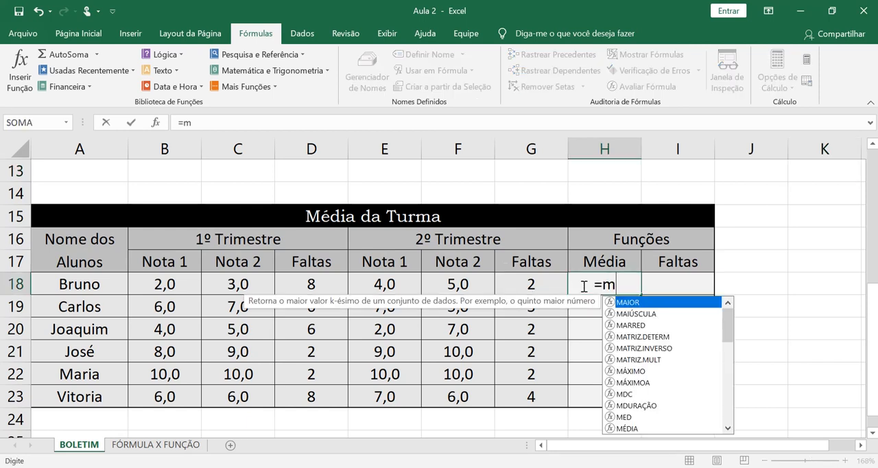
click(195, 290)
drag(195, 290, 205, 290)
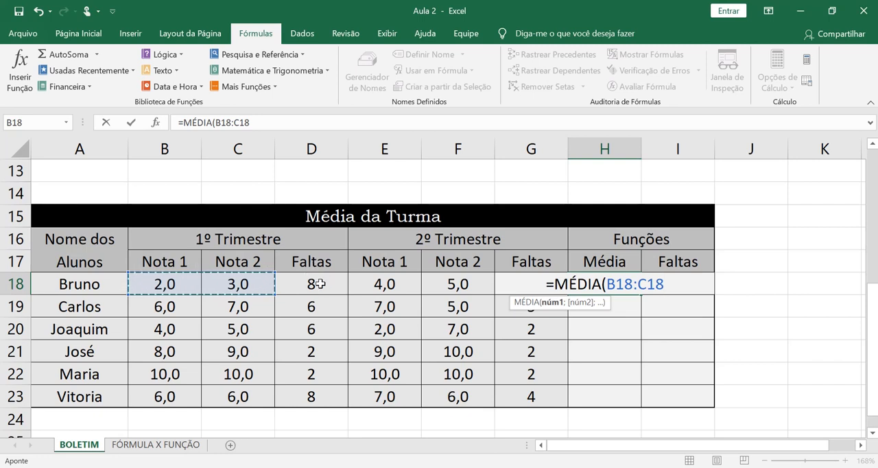
text(;)
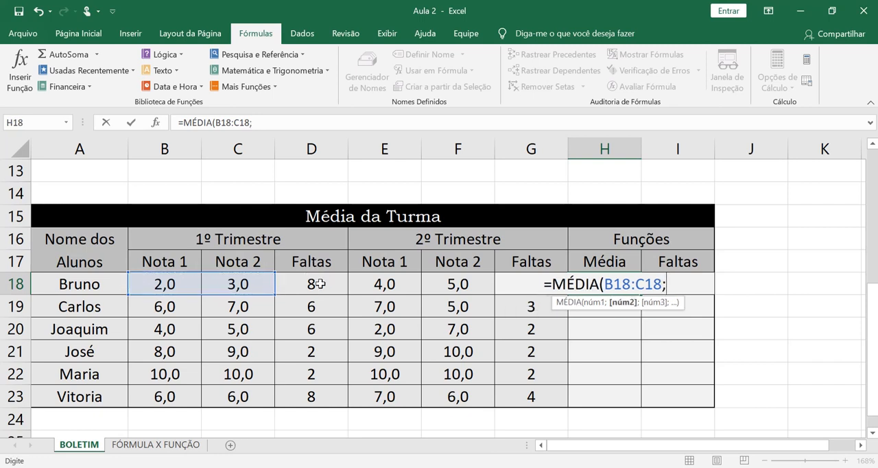
drag(382, 288, 447, 291)
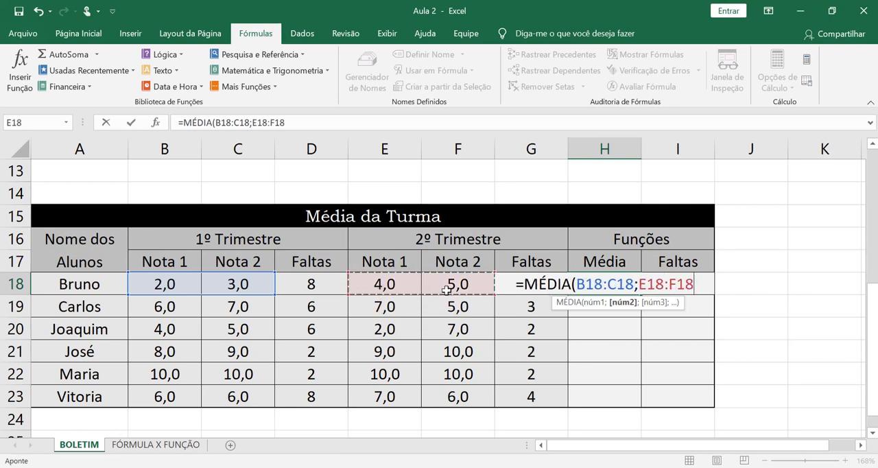
text())
key(Return)
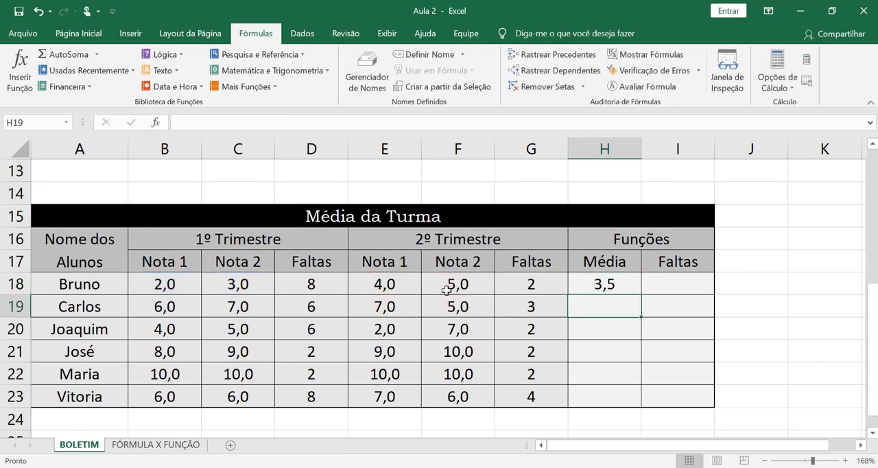
Step: Review the two grade ranges in H18's MÉDIA formula and copy it down to H23
double_click(630, 285)
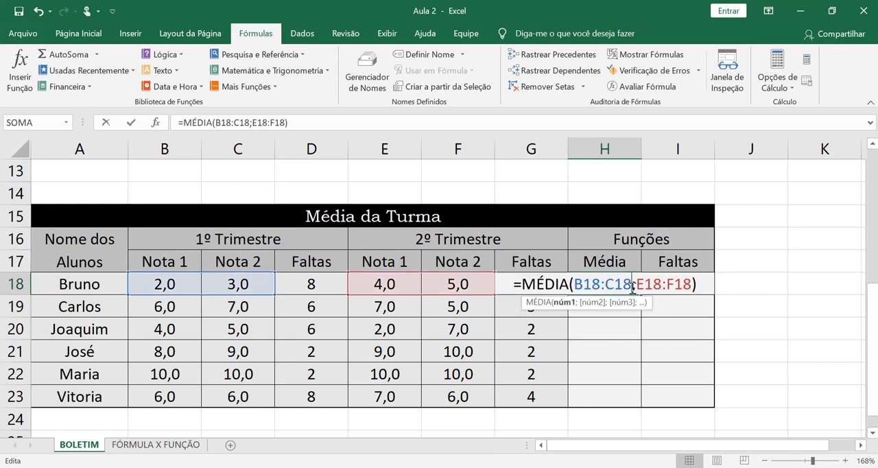
click(689, 286)
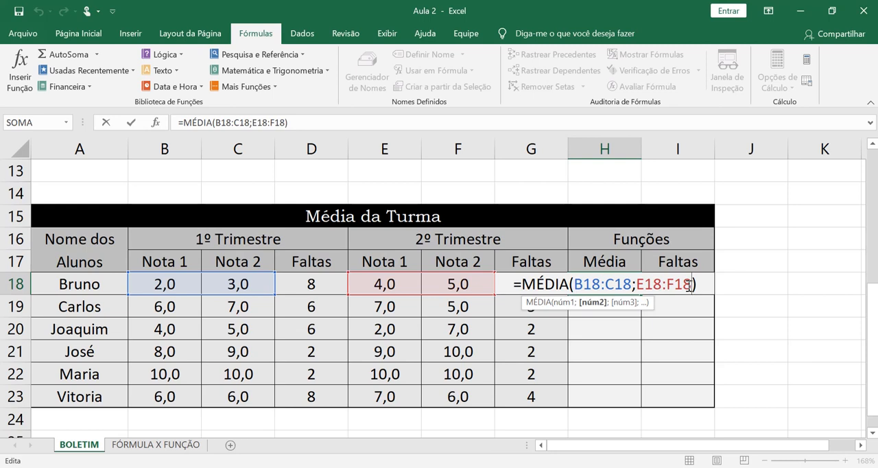
key(ctrl+Return)
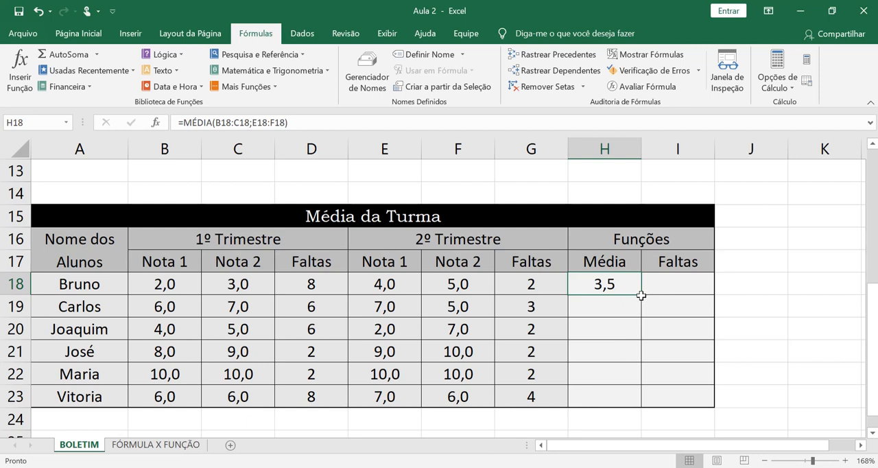
drag(641, 296, 647, 405)
Step: Total the first student's absences from both trimesters in I18 with =SOMA(D18;G18)
click(704, 282)
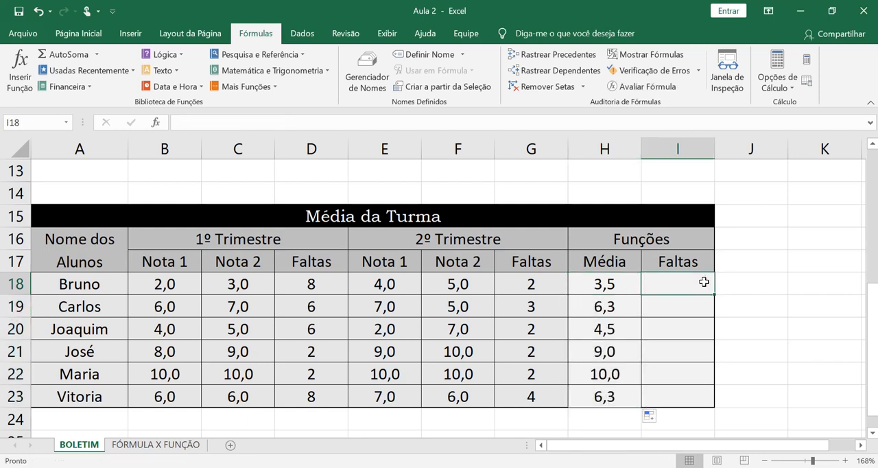
text(=soma)
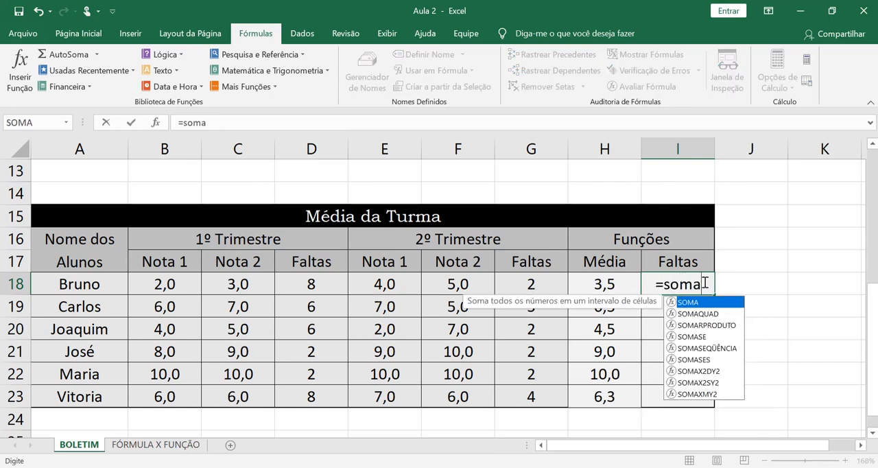
key(Tab)
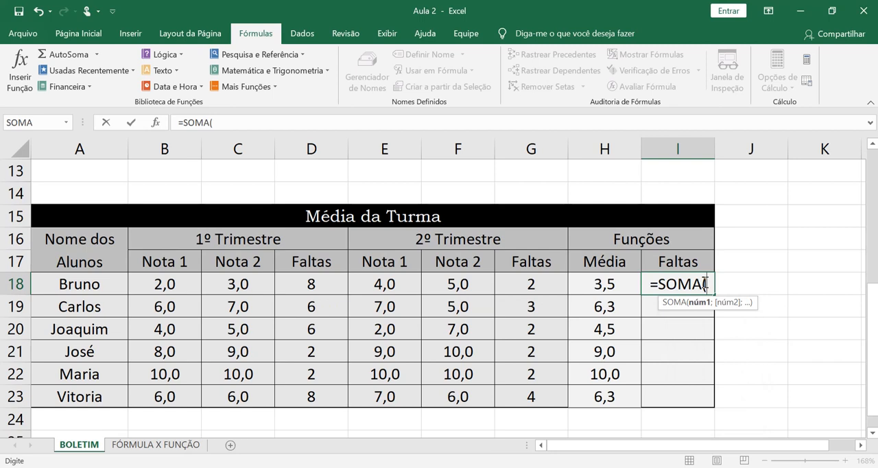
click(302, 281)
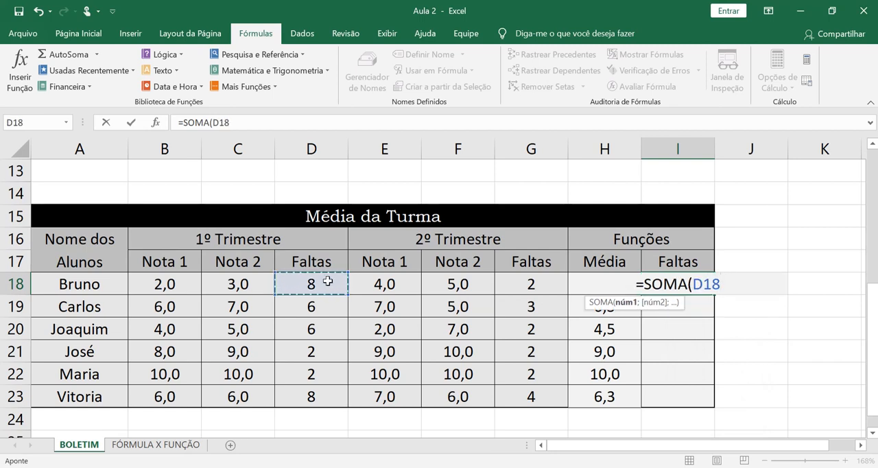
text(;)
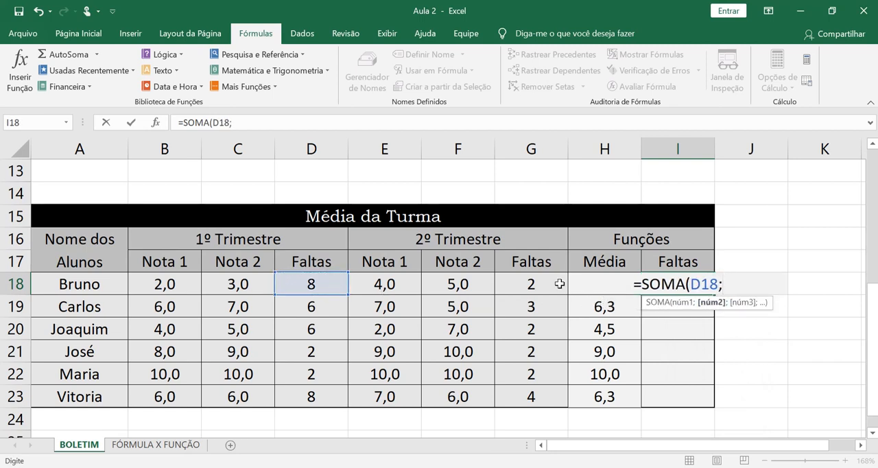
click(535, 283)
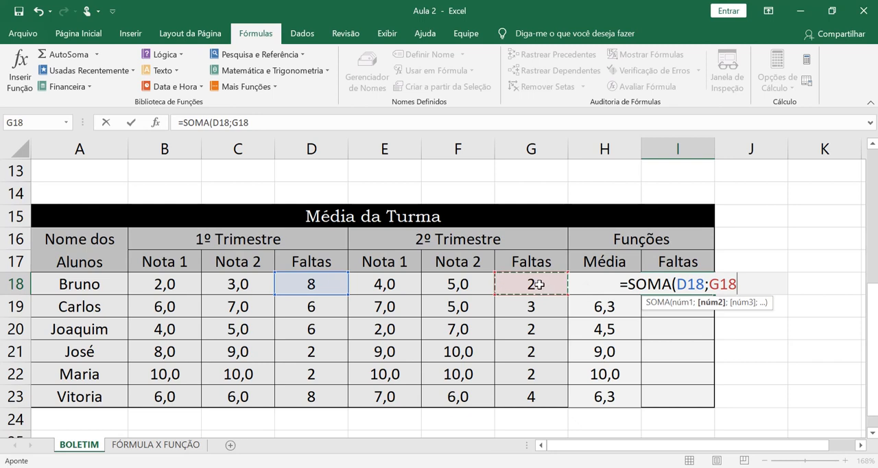
text())
key(Return)
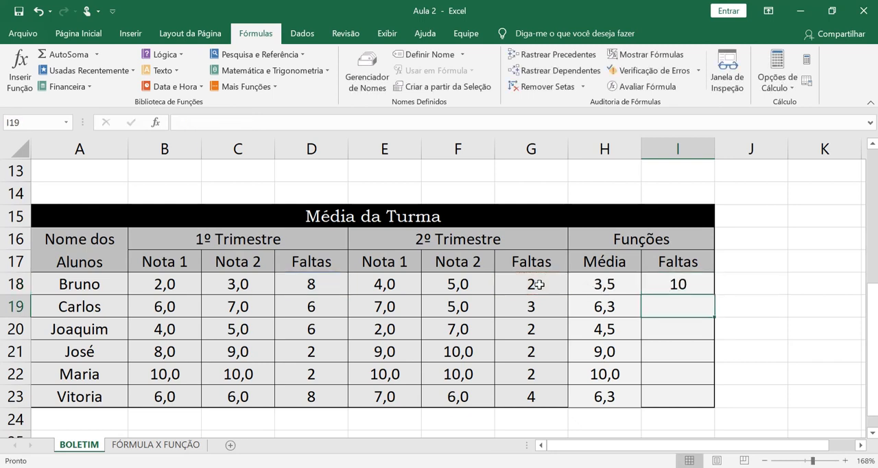
Step: Copy the SOMA formula from I18 down to I23
click(669, 285)
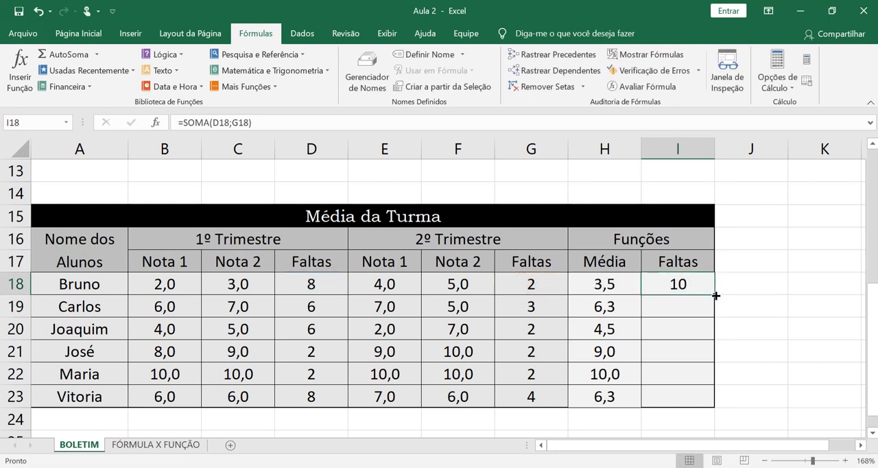
drag(716, 296, 700, 416)
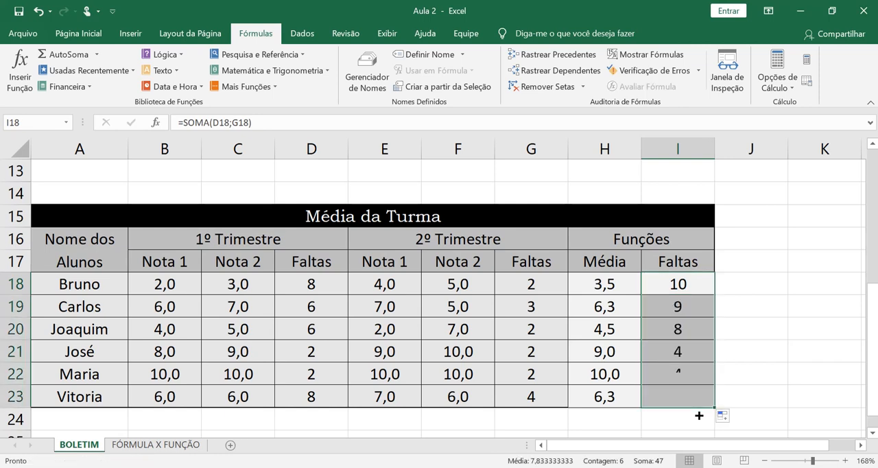
click(635, 418)
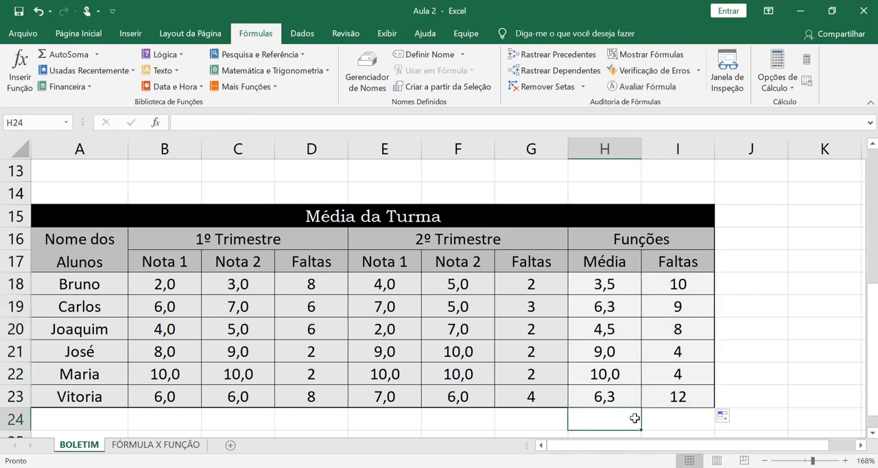